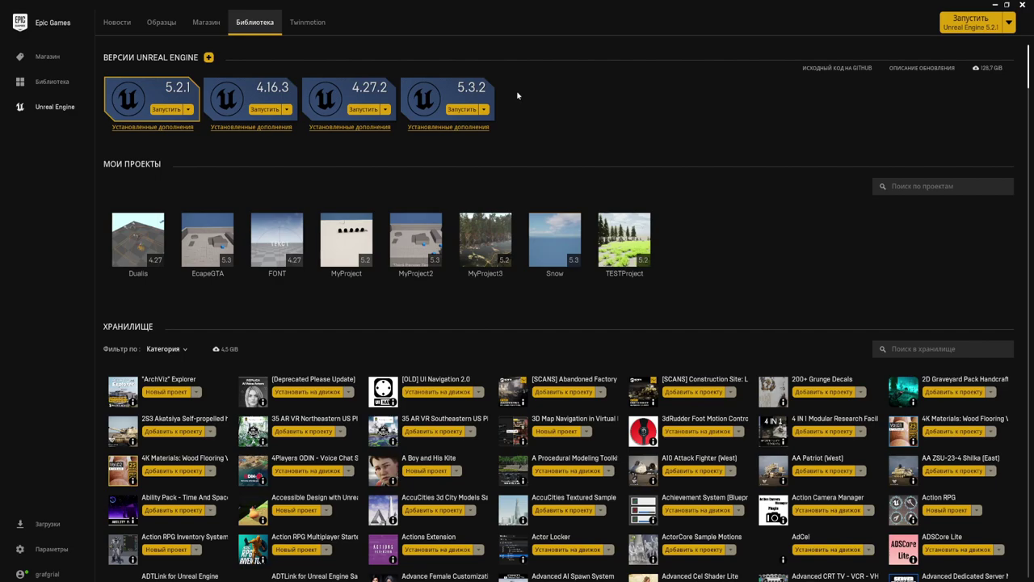
Minimize the Epic Games Launcher so the Unreal Engine website shows in the browser.
{"action": "left_click", "coordinate": [995, 5]}
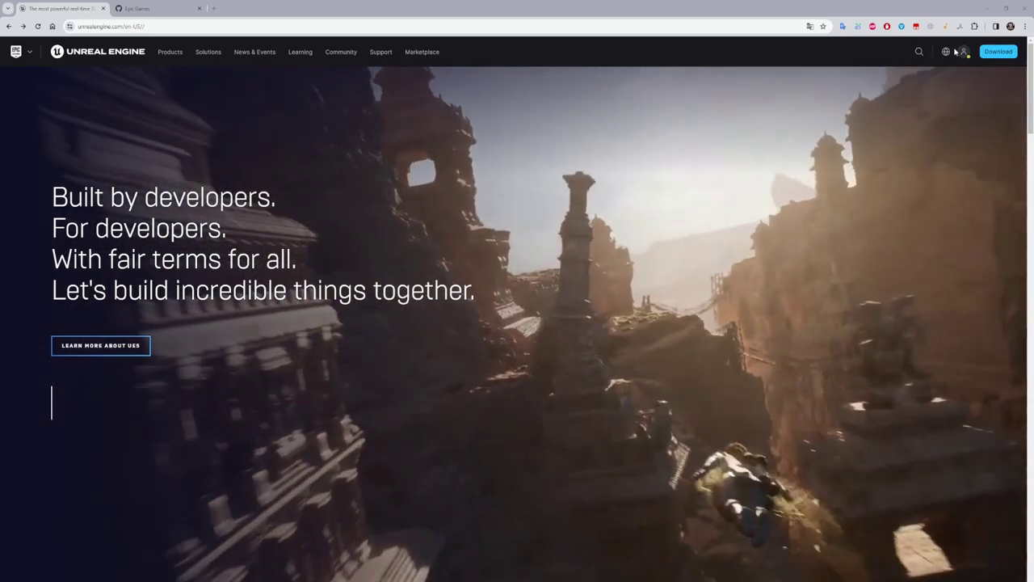
Review the Epic account's linked Apps and Accounts, then go to the Epic Games GitHub tab.
{"action": "mouse_move", "coordinate": [961, 51]}
{"action": "left_click", "coordinate": [959, 87]}
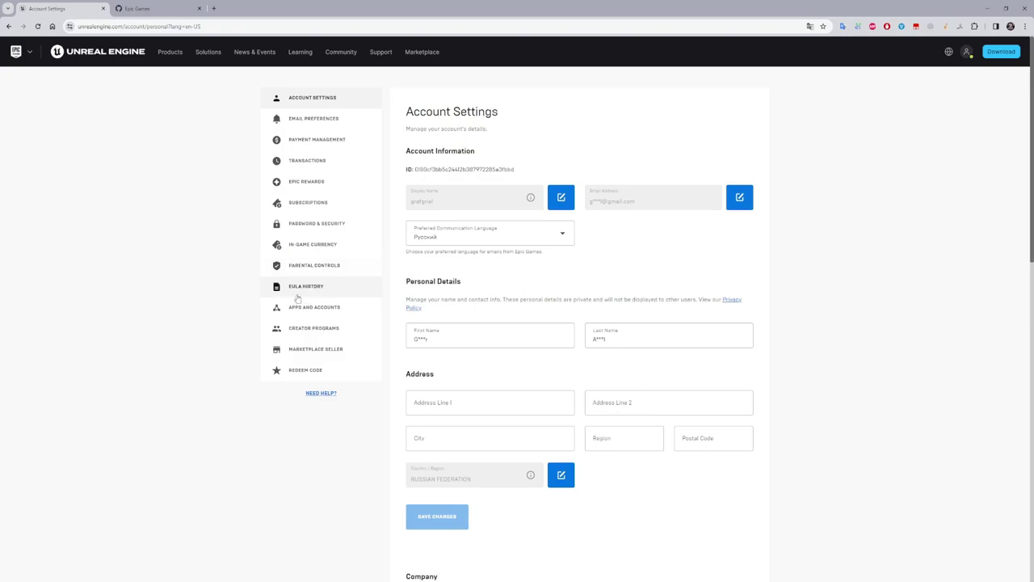
{"action": "left_click", "coordinate": [331, 311]}
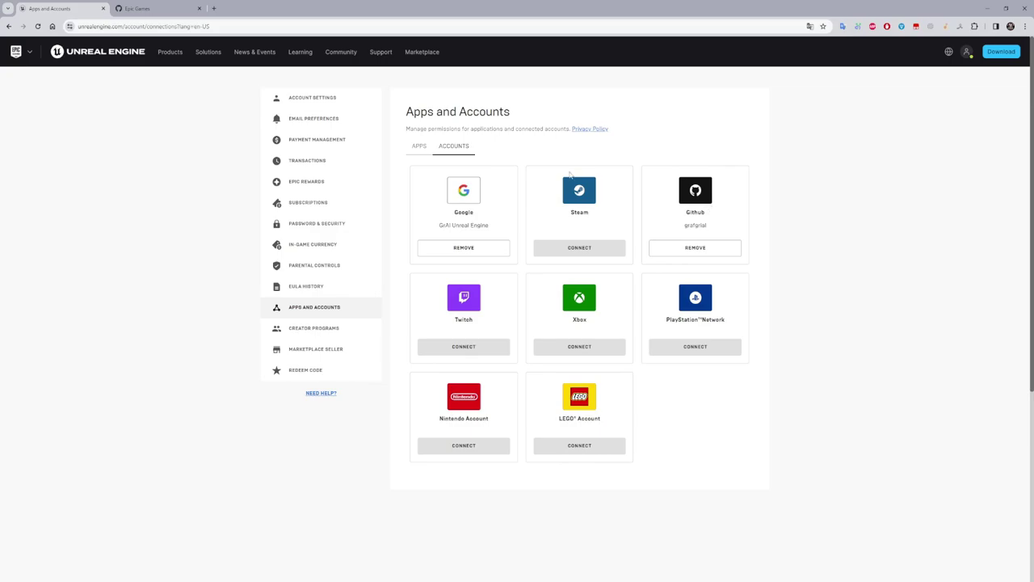
{"action": "left_click", "coordinate": [153, 8]}
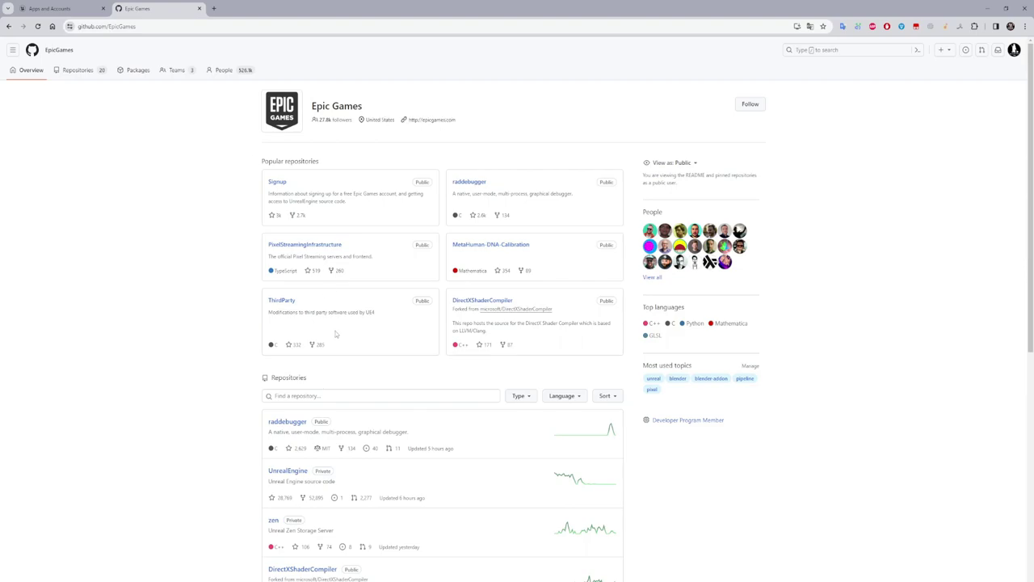
Open the UnrealEngine repository from the EpicGames organization page.
{"action": "scroll", "coordinate": [335, 333], "scroll_direction": "down", "scroll_amount": 1}
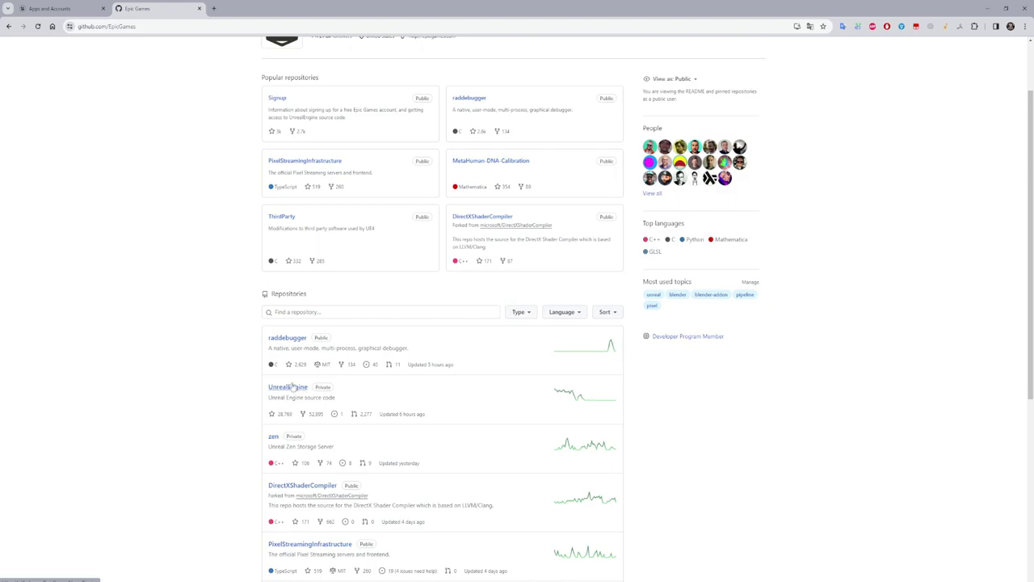
{"action": "left_click", "coordinate": [296, 389]}
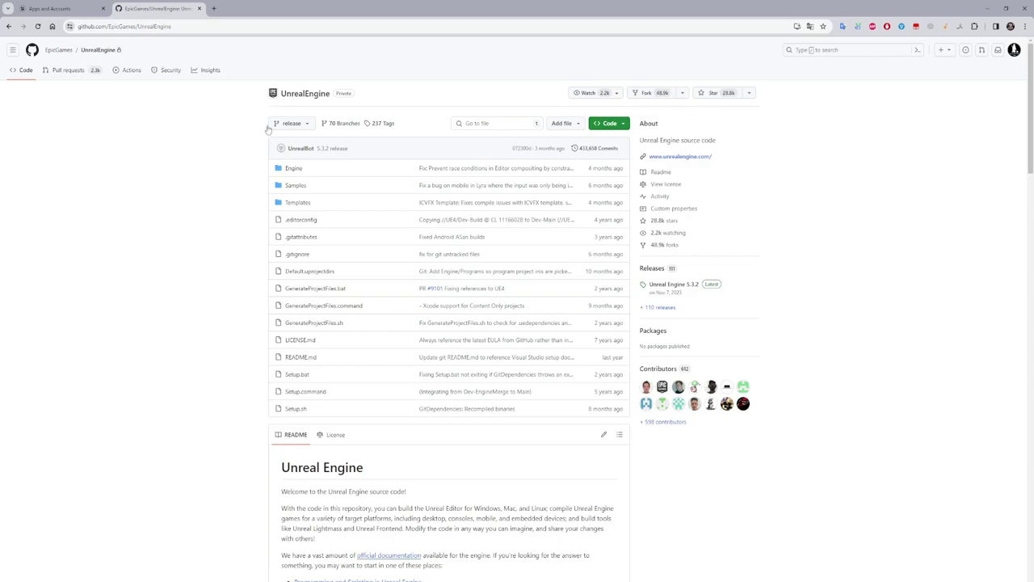
Find and select the 5.4 branch in the repository's branch list.
{"action": "left_click", "coordinate": [307, 125]}
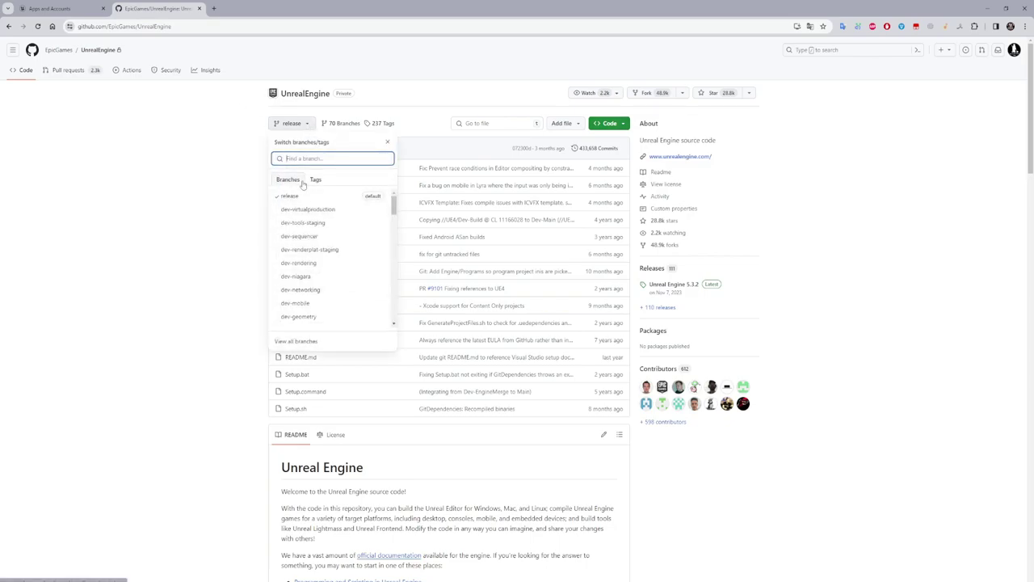
{"action": "scroll", "coordinate": [300, 280], "scroll_direction": "down", "scroll_amount": 2}
{"action": "scroll", "coordinate": [299, 274], "scroll_direction": "down", "scroll_amount": 2}
{"action": "scroll", "coordinate": [309, 276], "scroll_direction": "down", "scroll_amount": 2}
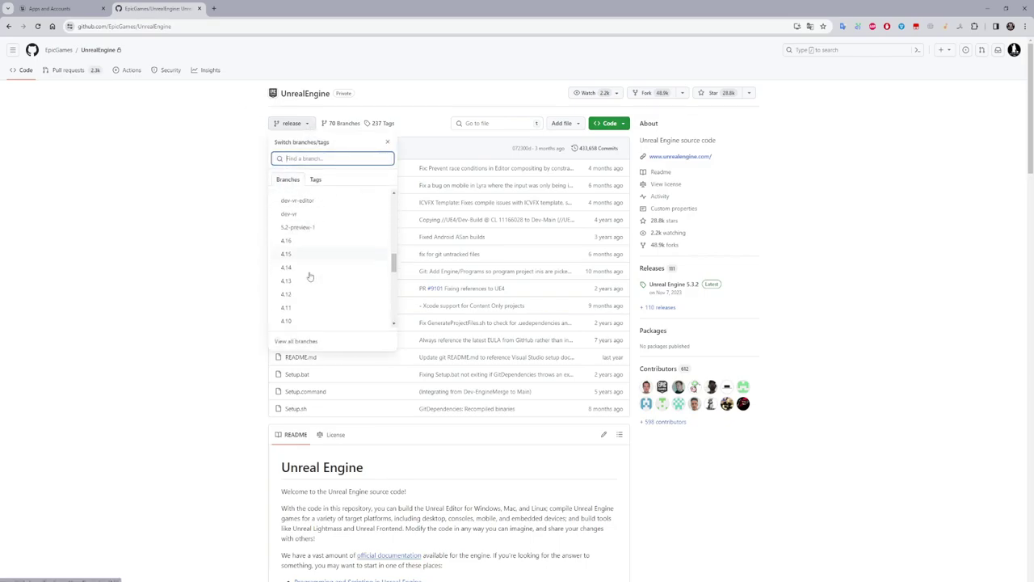
{"action": "scroll", "coordinate": [310, 275], "scroll_direction": "down", "scroll_amount": 2}
{"action": "scroll", "coordinate": [312, 274], "scroll_direction": "up", "scroll_amount": 1}
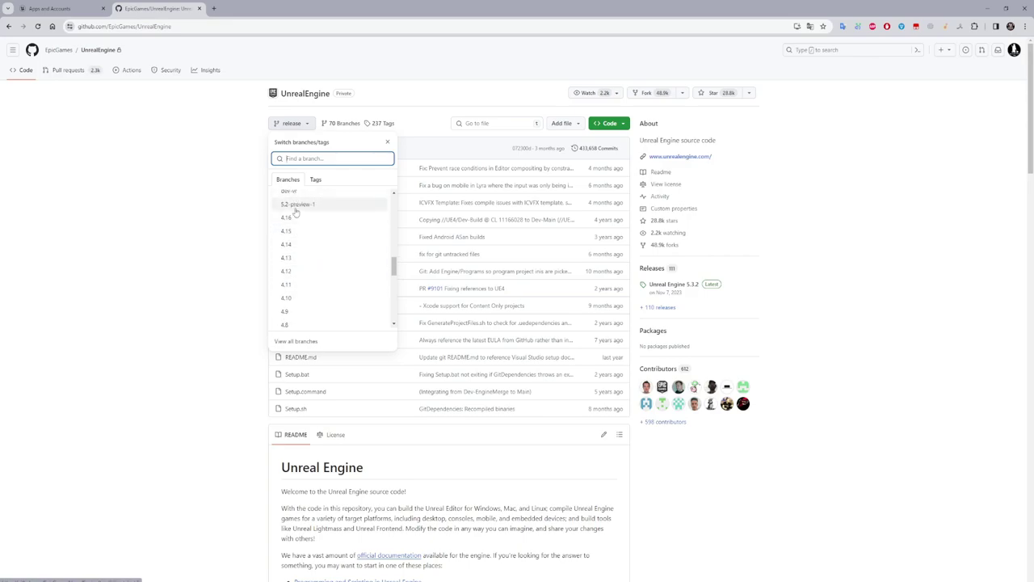
{"action": "scroll", "coordinate": [296, 231], "scroll_direction": "down", "scroll_amount": 2}
{"action": "scroll", "coordinate": [299, 240], "scroll_direction": "down", "scroll_amount": 1}
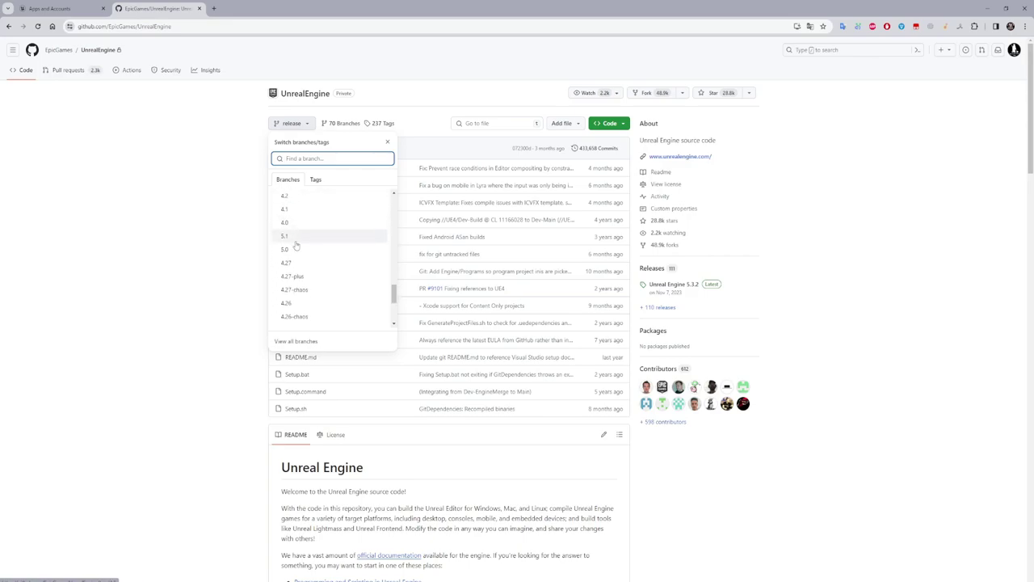
{"action": "scroll", "coordinate": [297, 246], "scroll_direction": "down", "scroll_amount": 1}
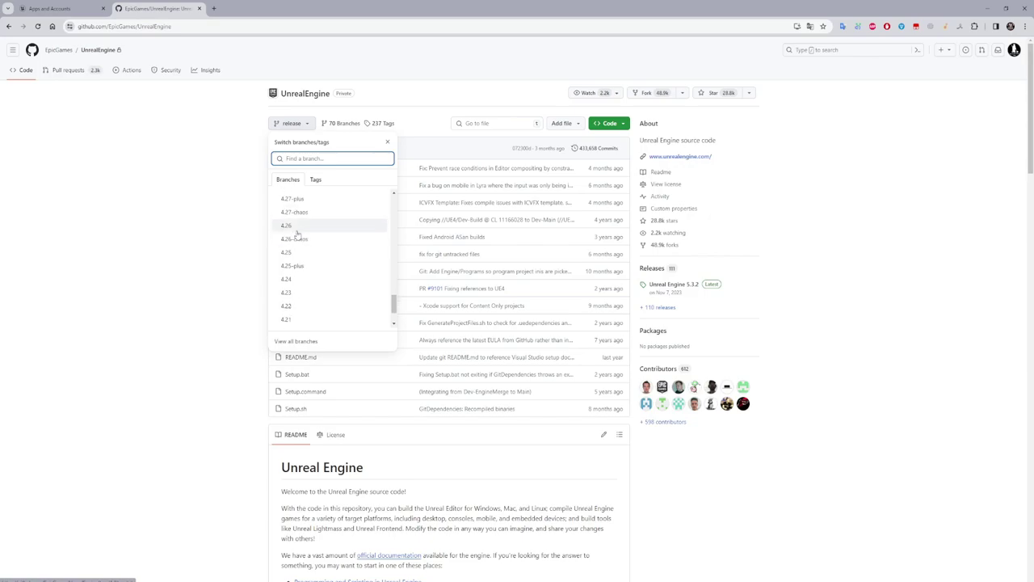
{"action": "scroll", "coordinate": [297, 243], "scroll_direction": "down", "scroll_amount": 1}
{"action": "scroll", "coordinate": [298, 234], "scroll_direction": "down", "scroll_amount": 1}
{"action": "scroll", "coordinate": [297, 261], "scroll_direction": "up", "scroll_amount": 1}
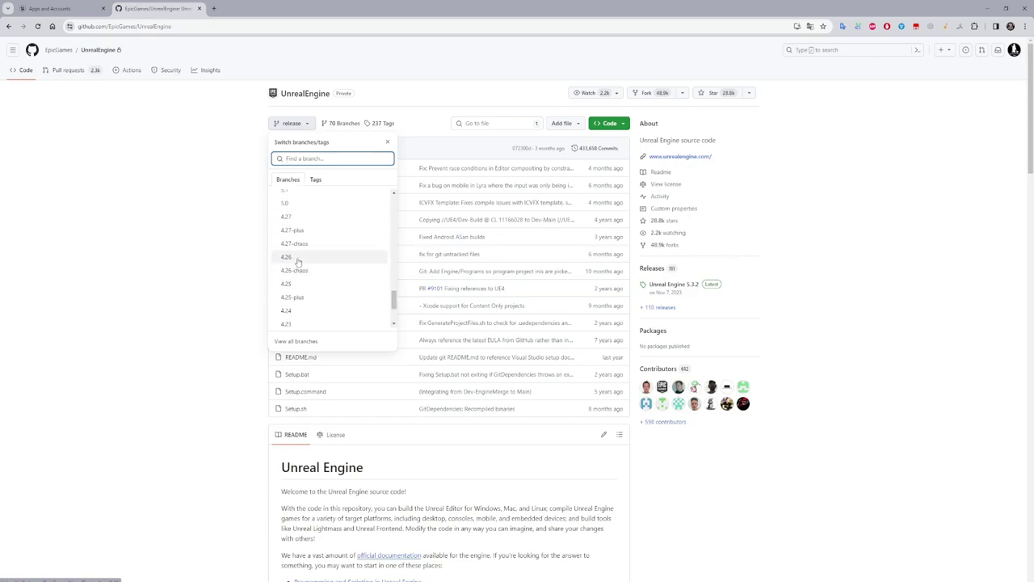
{"action": "scroll", "coordinate": [298, 262], "scroll_direction": "up", "scroll_amount": 1}
{"action": "scroll", "coordinate": [306, 263], "scroll_direction": "up", "scroll_amount": 1}
{"action": "scroll", "coordinate": [305, 263], "scroll_direction": "up", "scroll_amount": 2}
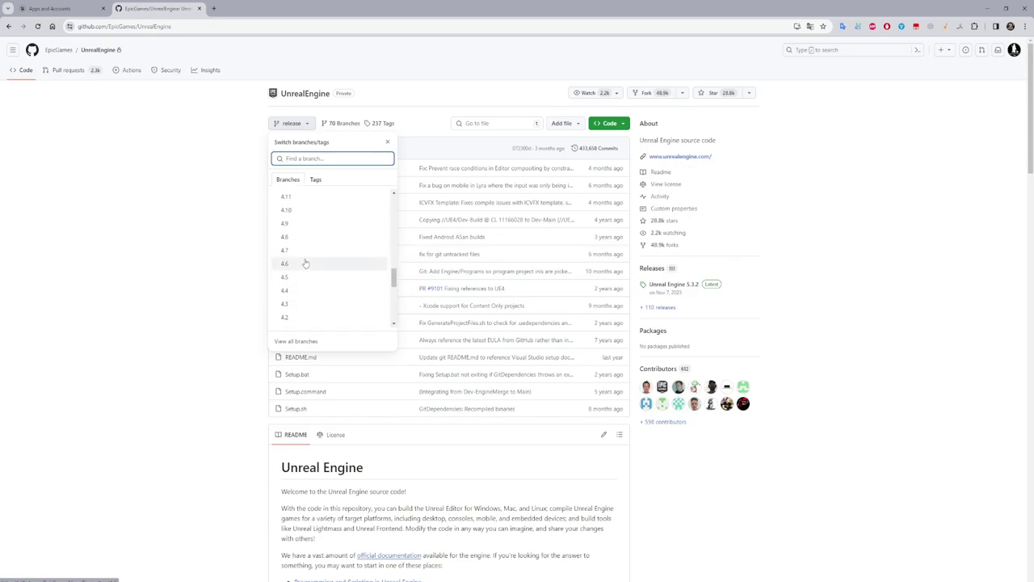
{"action": "scroll", "coordinate": [306, 263], "scroll_direction": "up", "scroll_amount": 2}
{"action": "scroll", "coordinate": [305, 264], "scroll_direction": "up", "scroll_amount": 2}
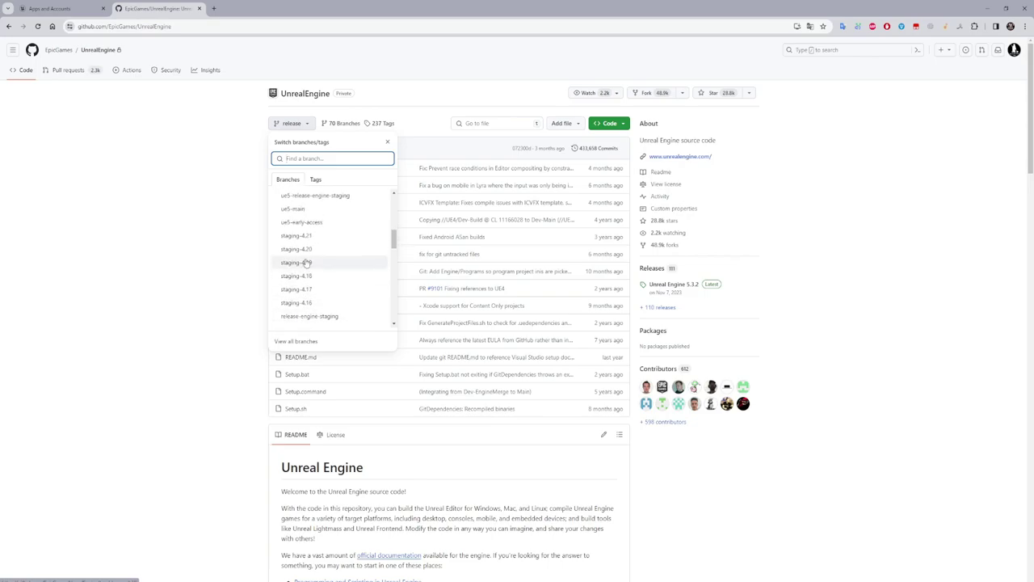
{"action": "scroll", "coordinate": [305, 262], "scroll_direction": "up", "scroll_amount": 2}
{"action": "scroll", "coordinate": [306, 262], "scroll_direction": "up", "scroll_amount": 1}
{"action": "scroll", "coordinate": [296, 263], "scroll_direction": "down", "scroll_amount": 1}
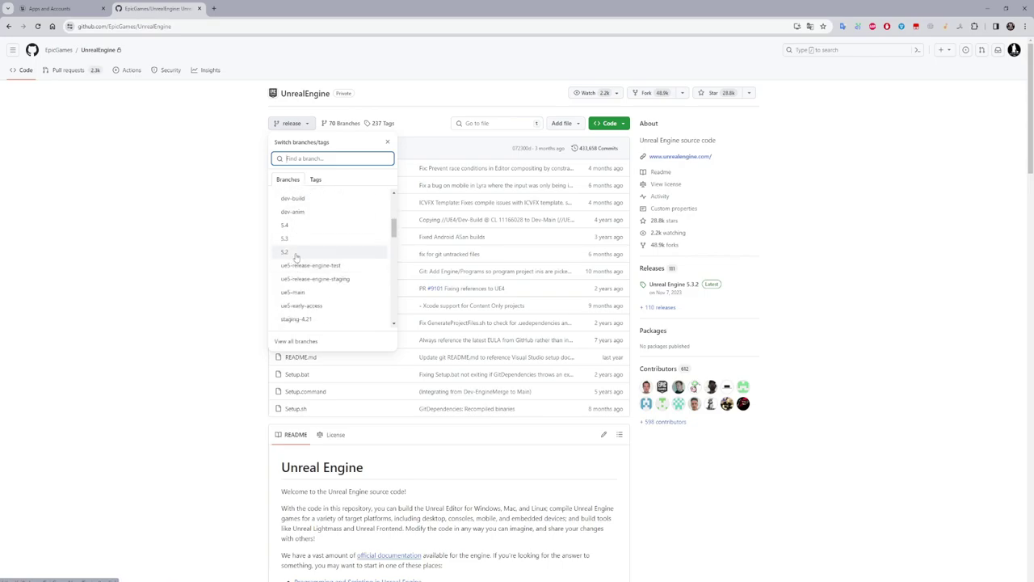
{"action": "left_click", "coordinate": [299, 230]}
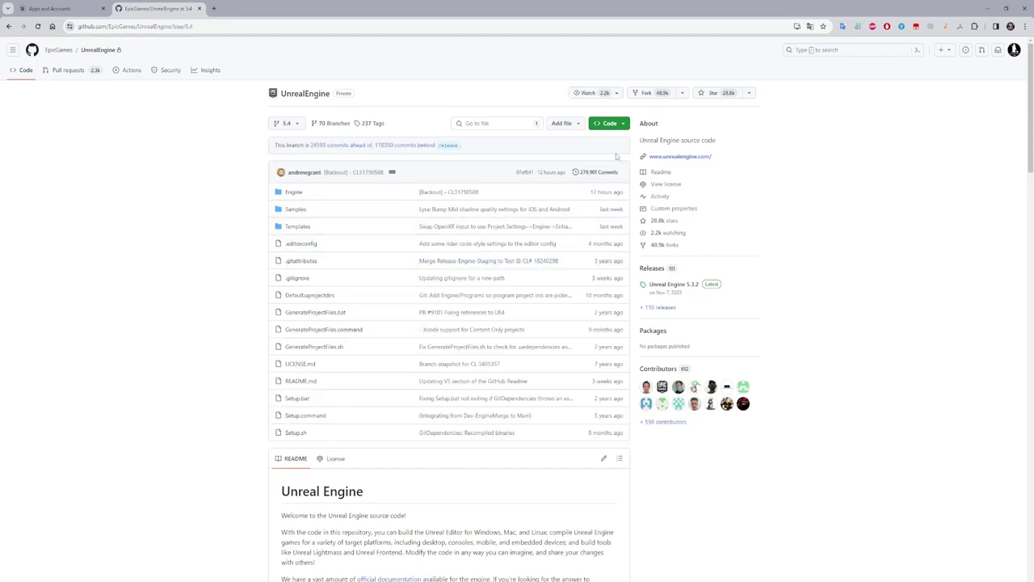
Download the 5.4 branch as a ZIP archive from the Code menu.
{"action": "left_click", "coordinate": [622, 124]}
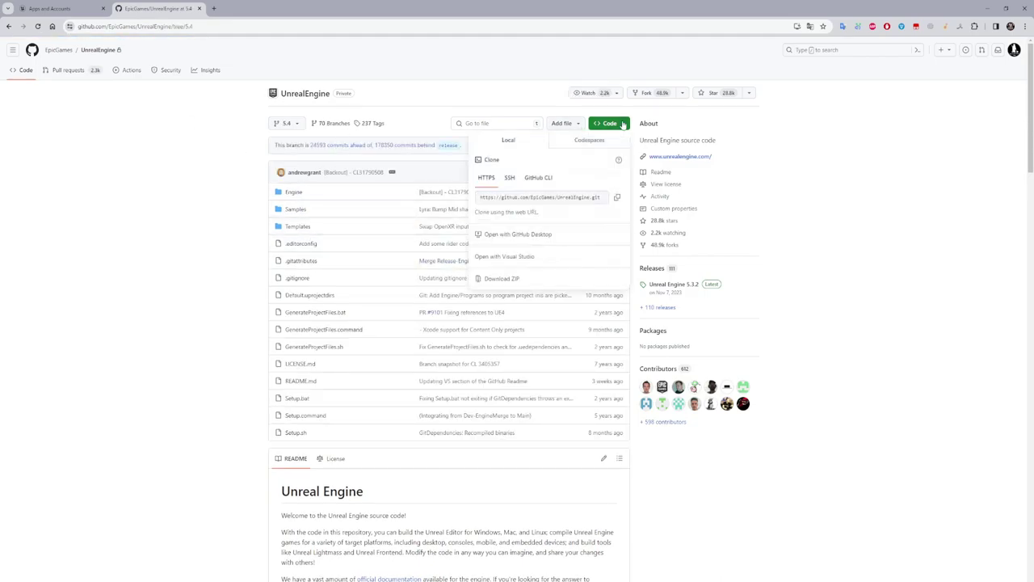
{"action": "left_click", "coordinate": [616, 197]}
{"action": "left_click", "coordinate": [501, 279]}
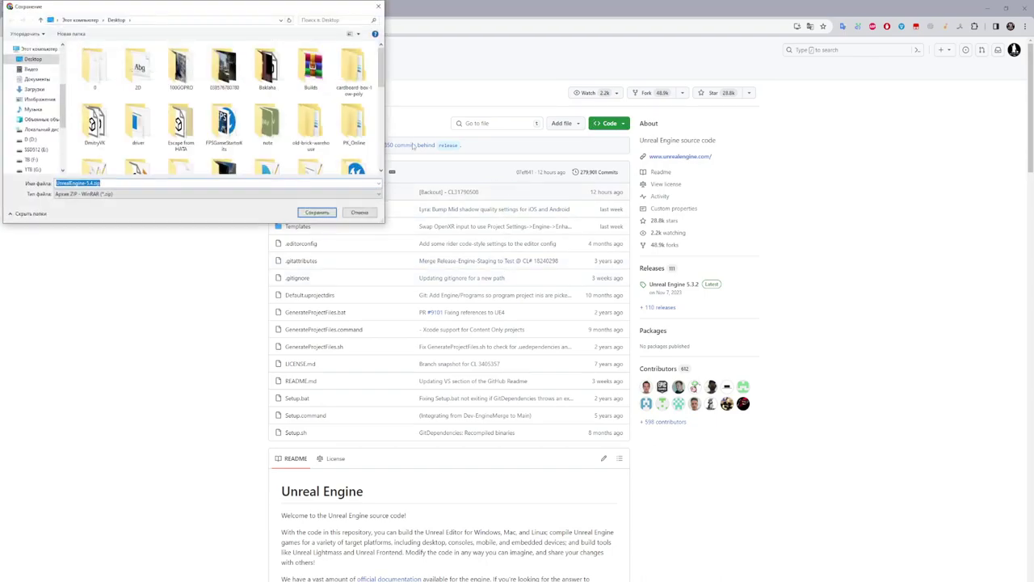
Save UnrealEngine-5.4.zip into a newly created UE5.4 folder on drive D.
{"action": "left_click", "coordinate": [31, 140]}
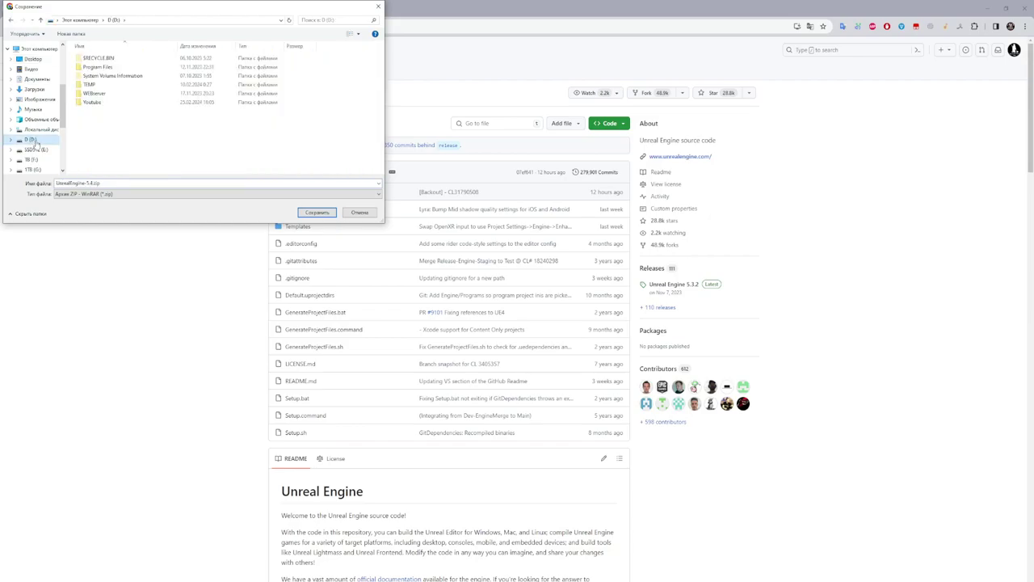
{"action": "left_click", "coordinate": [75, 35]}
{"action": "type", "text": "UE5.4"}
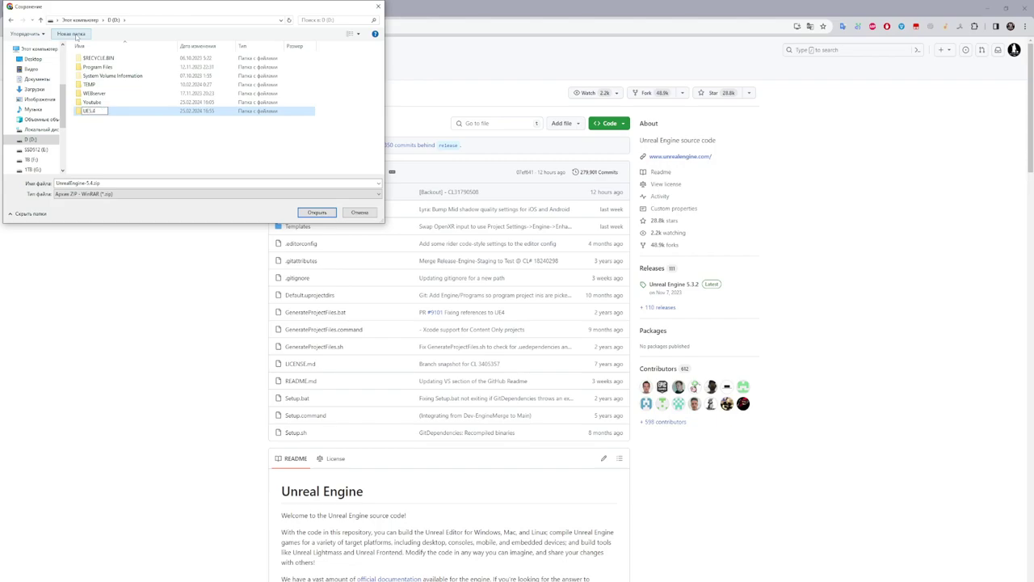
{"action": "key", "text": "Return"}
{"action": "key", "text": "Return"}
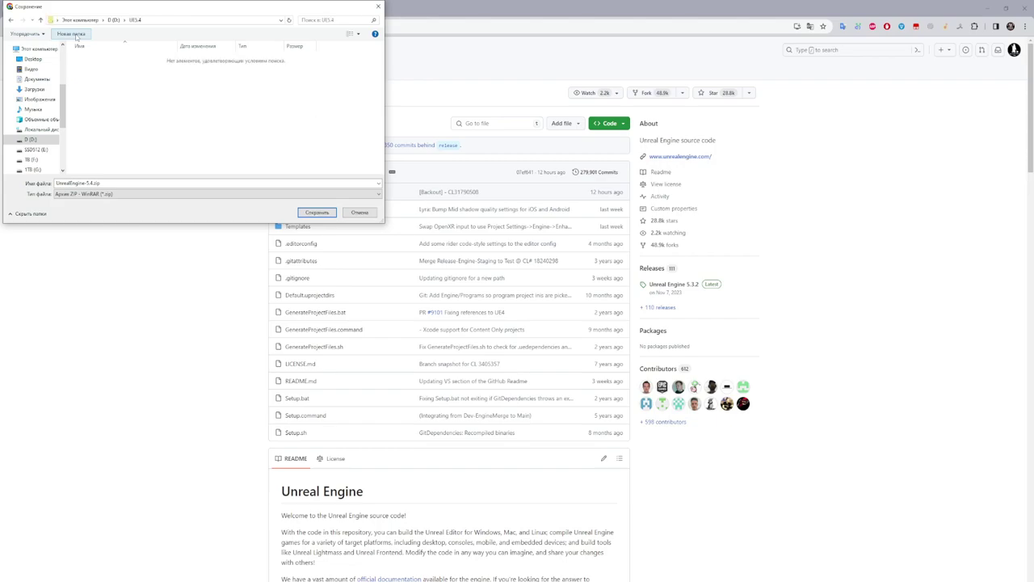
{"action": "left_click", "coordinate": [298, 213]}
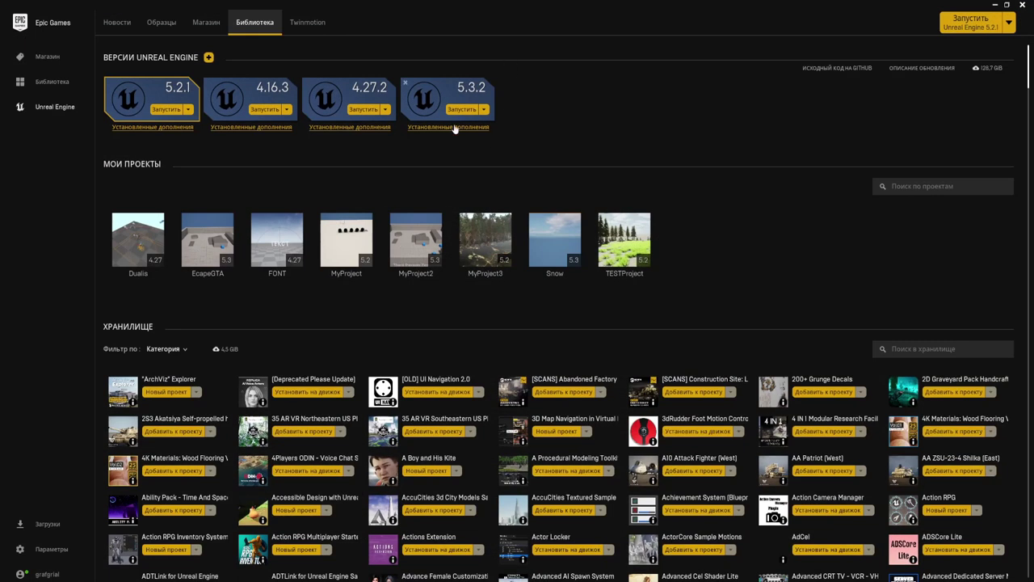
Open the installation options for the Unreal Engine 5.3.2 engine card.
{"action": "left_click", "coordinate": [483, 109]}
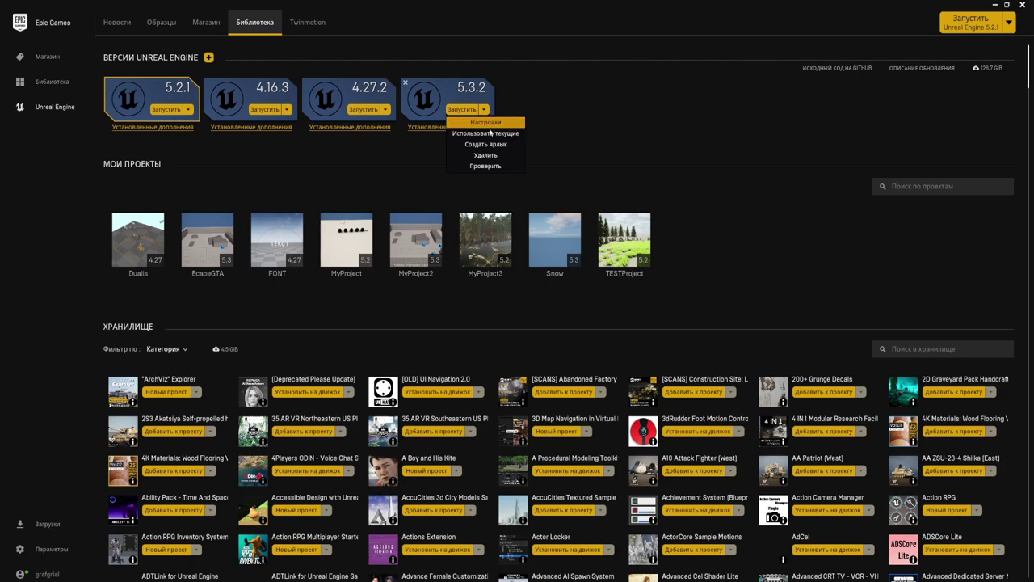
{"action": "left_click", "coordinate": [488, 122]}
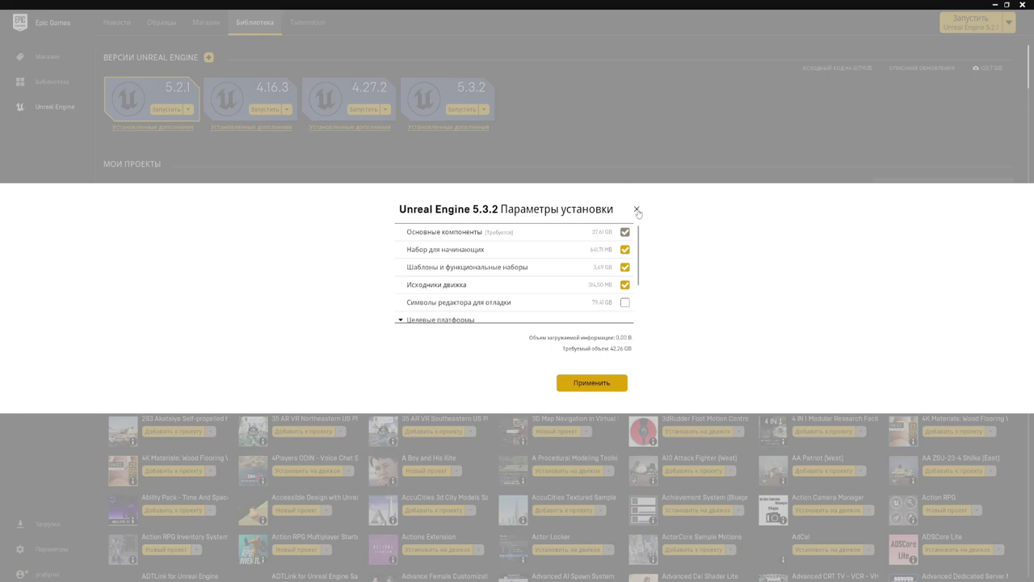
Close the 5.3.2 installation options and minimize the launcher to return to GitHub.
{"action": "left_click", "coordinate": [636, 208]}
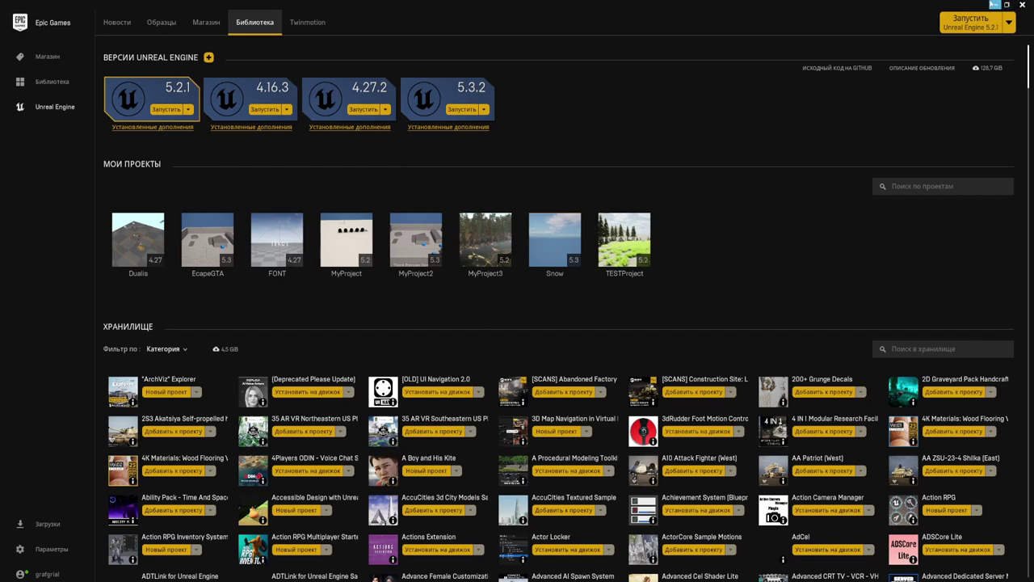
{"action": "left_click", "coordinate": [996, 5]}
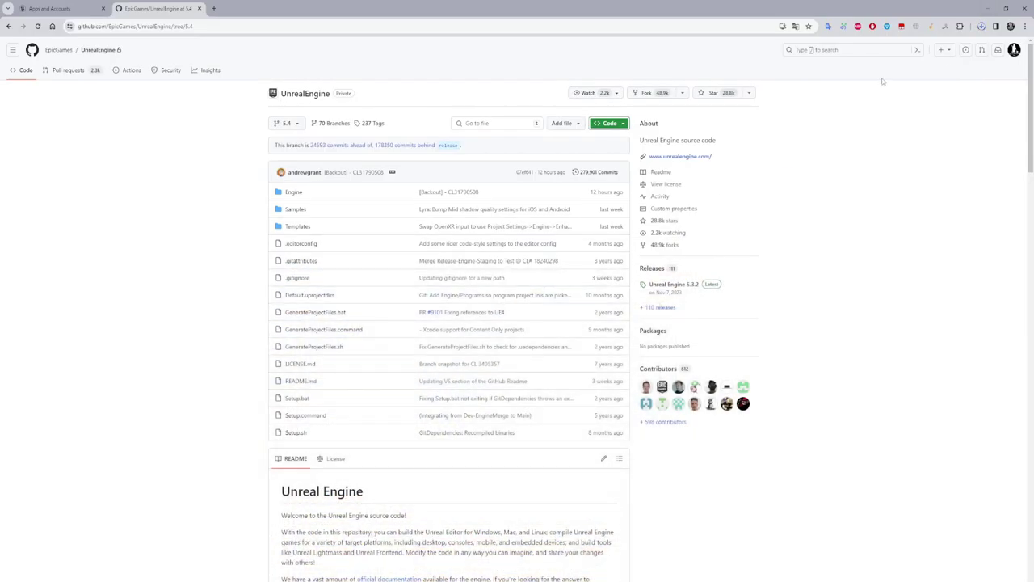
Open the browser's recent downloads list to reach UnrealEngine-5.4.zip.
{"action": "left_click", "coordinate": [981, 26]}
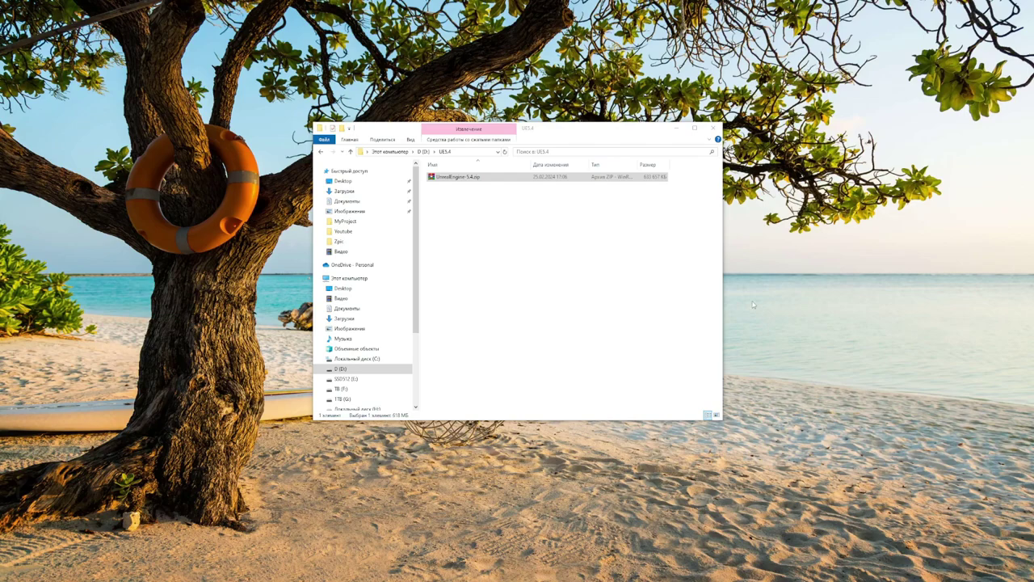
Extract UnrealEngine-5.4.zip into its own UnrealEngine-5.4 folder.
{"action": "right_click", "coordinate": [468, 178]}
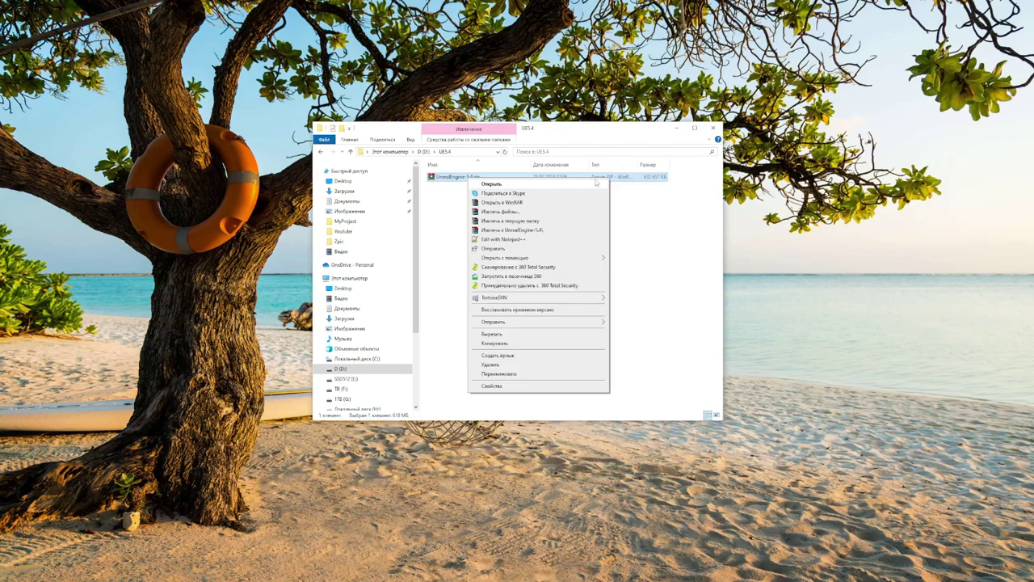
{"action": "left_click", "coordinate": [593, 205]}
{"action": "right_click", "coordinate": [456, 176]}
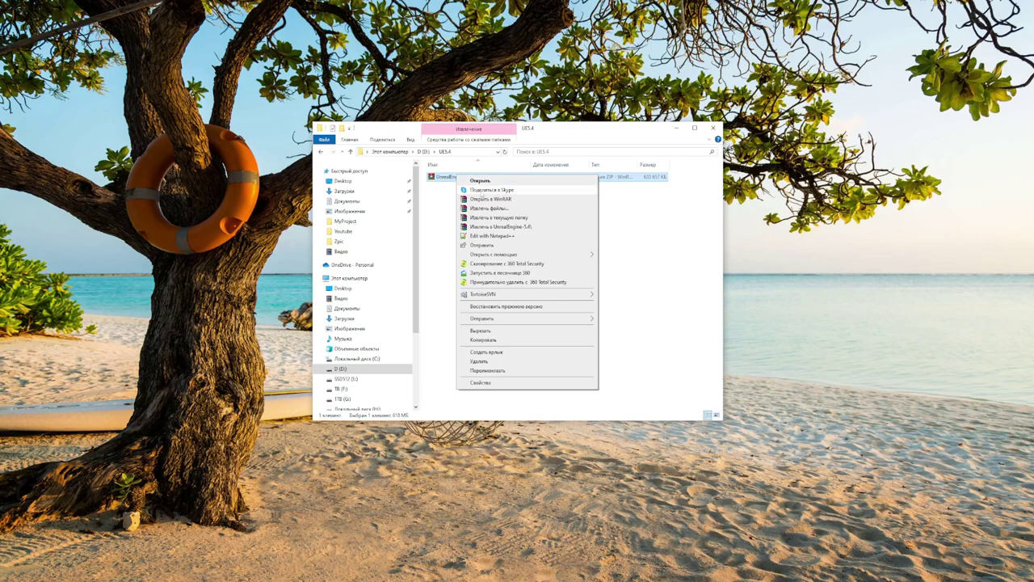
{"action": "left_click", "coordinate": [494, 229]}
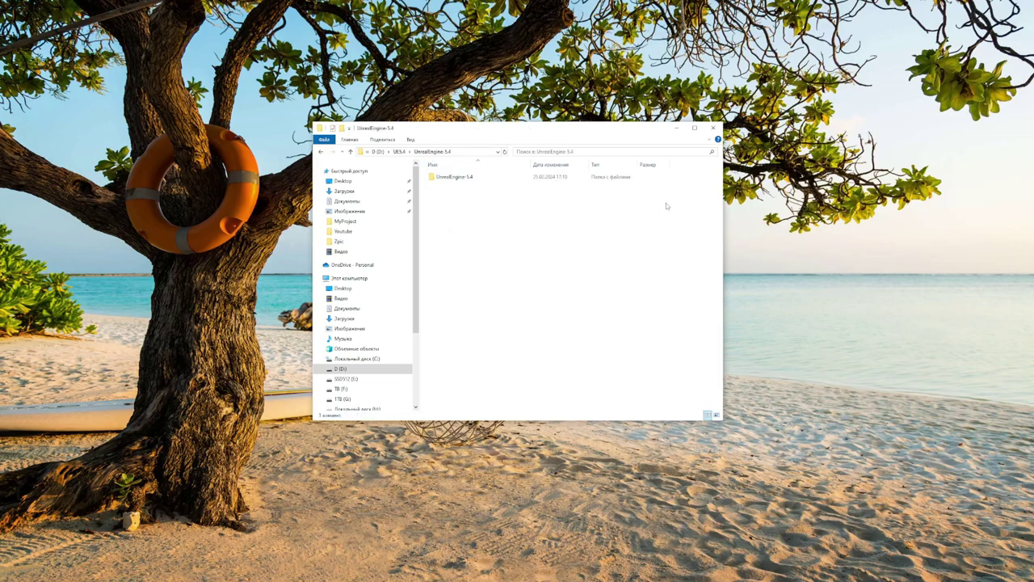
Open the extracted UnrealEngine-5.4 folder and select Setup.bat.
{"action": "double_click", "coordinate": [463, 178]}
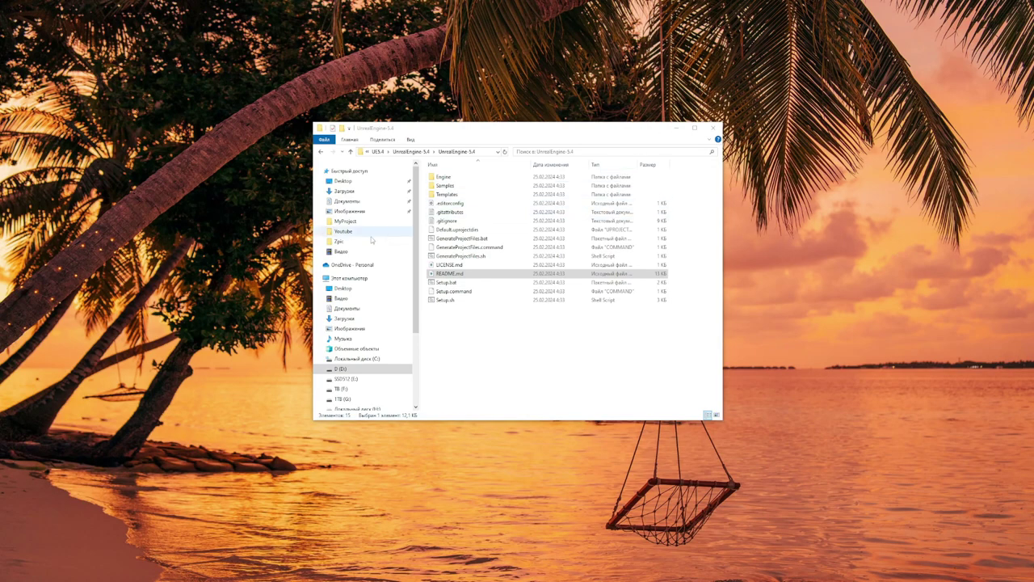
{"action": "left_click", "coordinate": [437, 309]}
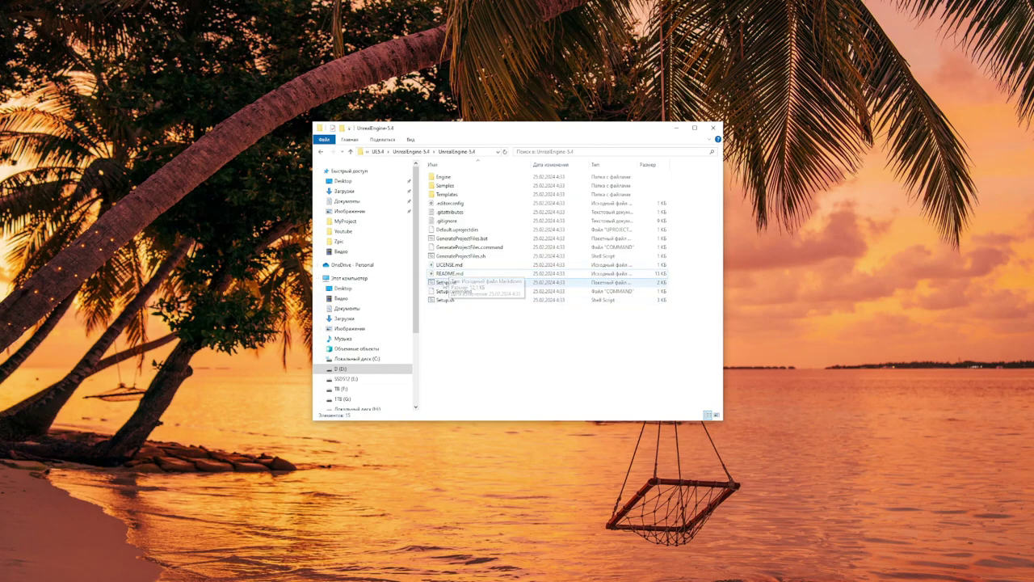
{"action": "left_click", "coordinate": [447, 283]}
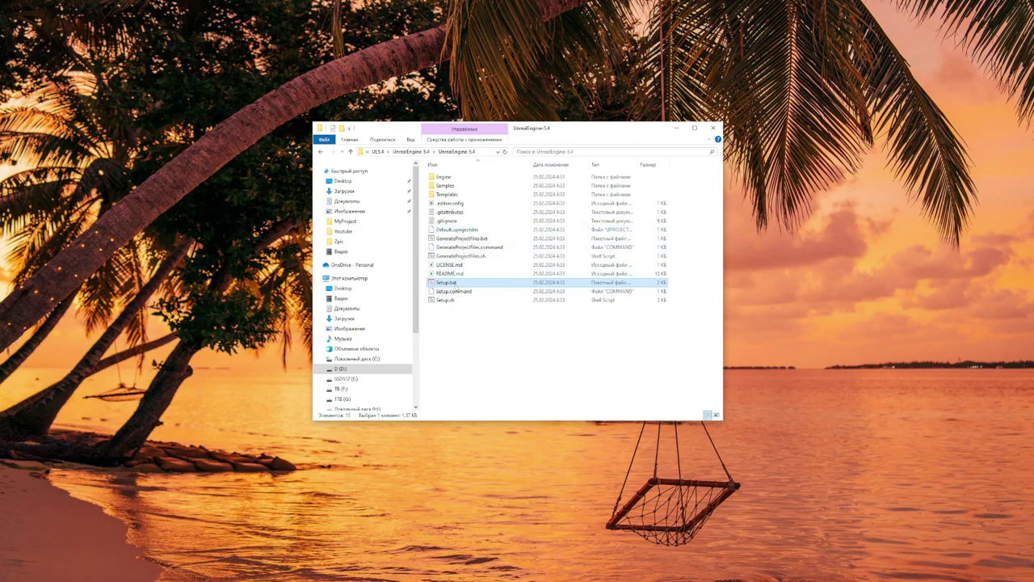
Run Setup.bat as administrator, enlarge its console to follow progress, and approve the prerequisites installation.
{"action": "right_click", "coordinate": [455, 284]}
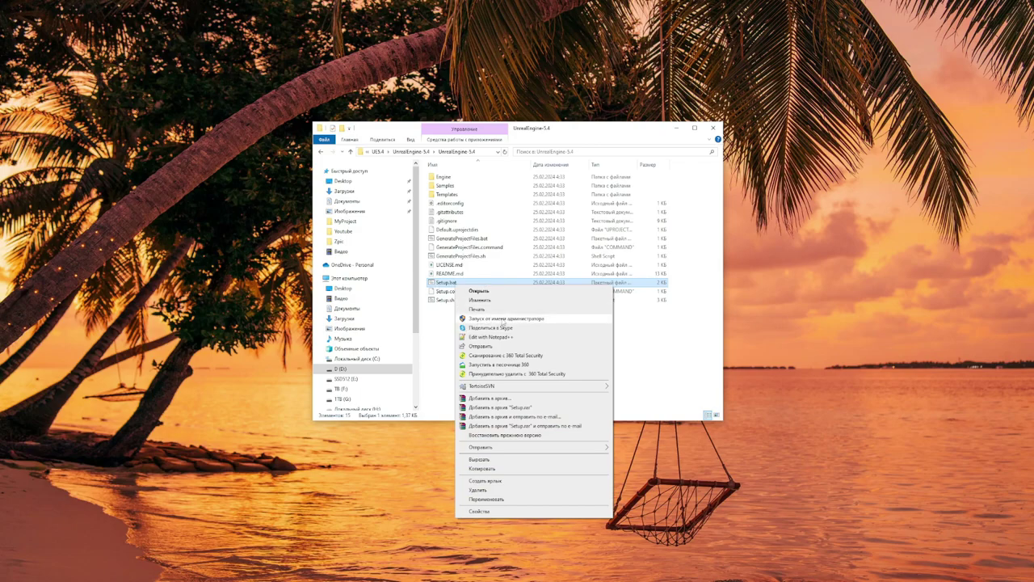
{"action": "left_click", "coordinate": [504, 319]}
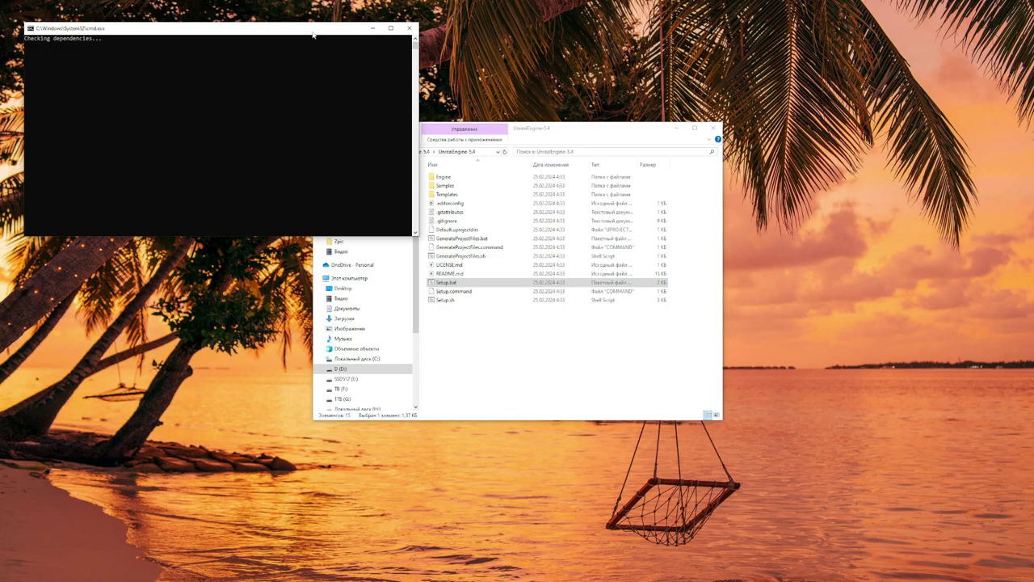
{"action": "mouse_move", "coordinate": [312, 34]}
{"action": "left_mouse_down"}
{"action": "mouse_move", "coordinate": [603, 147]}
{"action": "mouse_move", "coordinate": [597, 123]}
{"action": "left_mouse_up"}
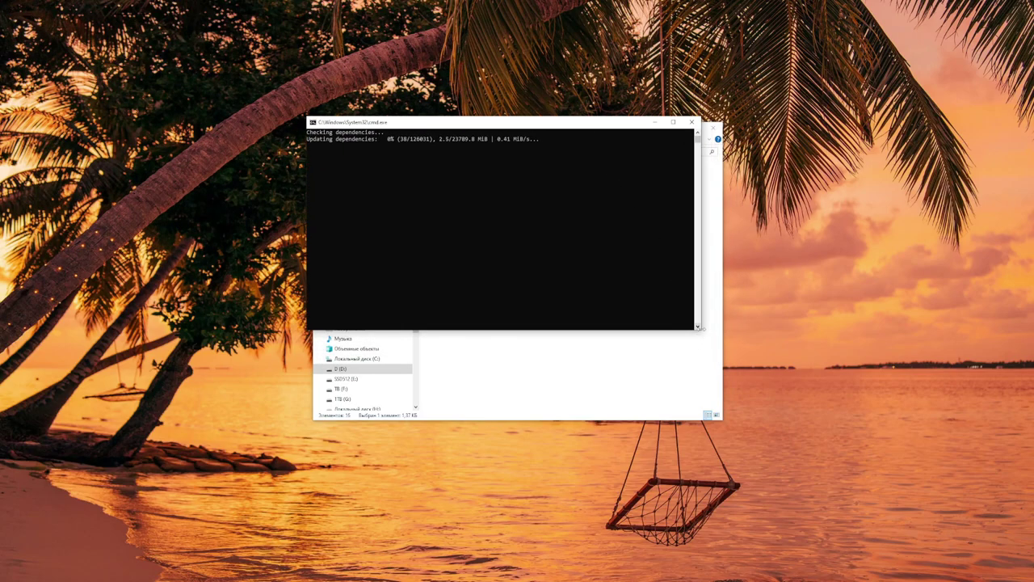
{"action": "left_click_drag", "start_coordinate": [700, 328], "coordinate": [746, 424]}
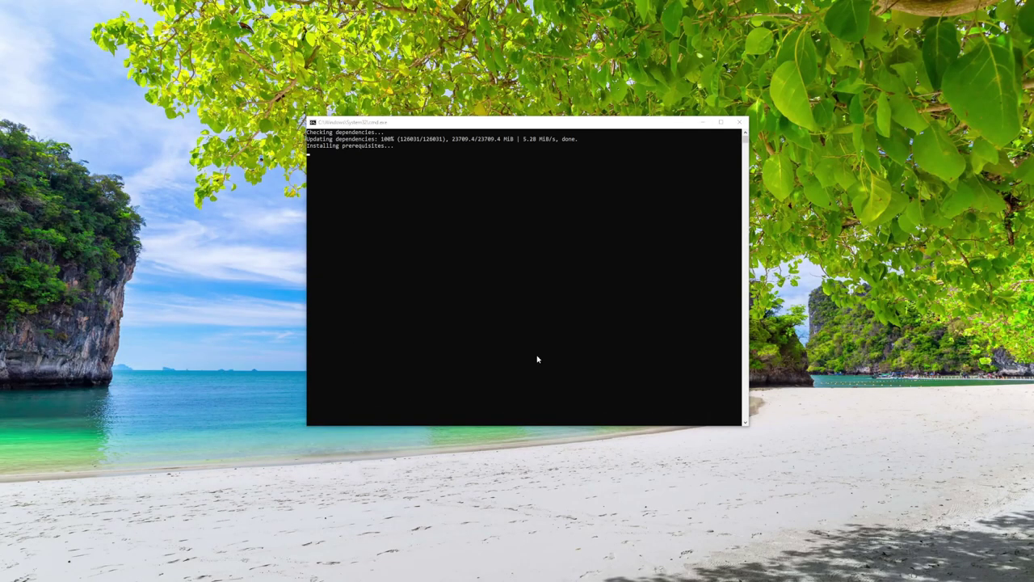
{"action": "left_click", "coordinate": [537, 358]}
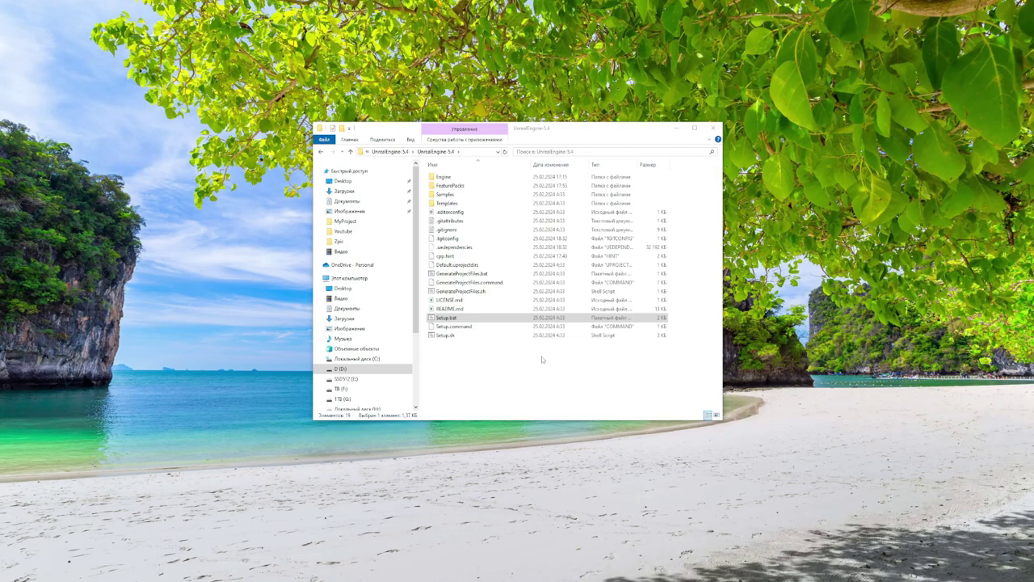
Run GenerateProjectFiles.bat as administrator and enlarge its console to follow the output.
{"action": "left_click", "coordinate": [488, 364]}
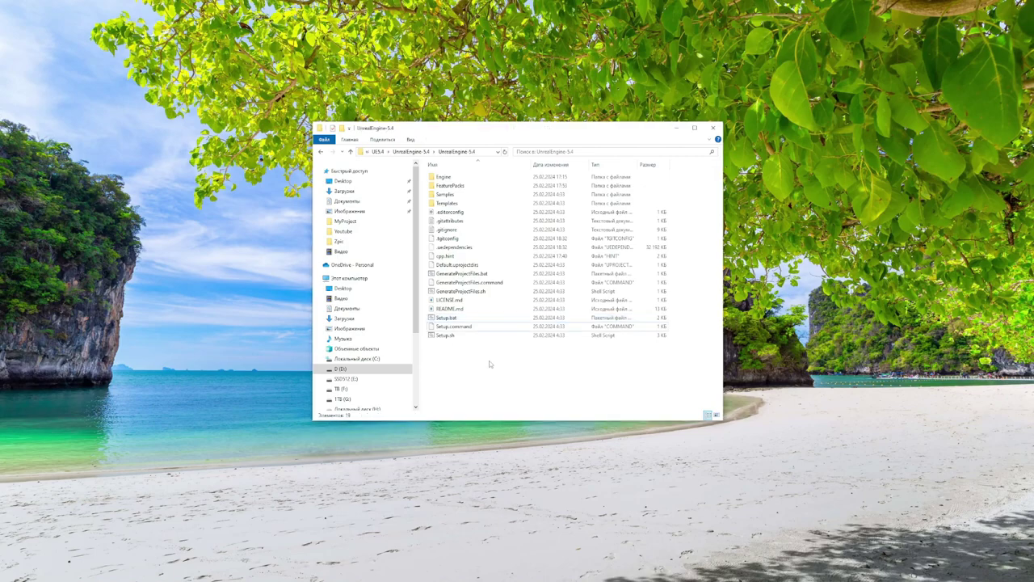
{"action": "left_click", "coordinate": [482, 275]}
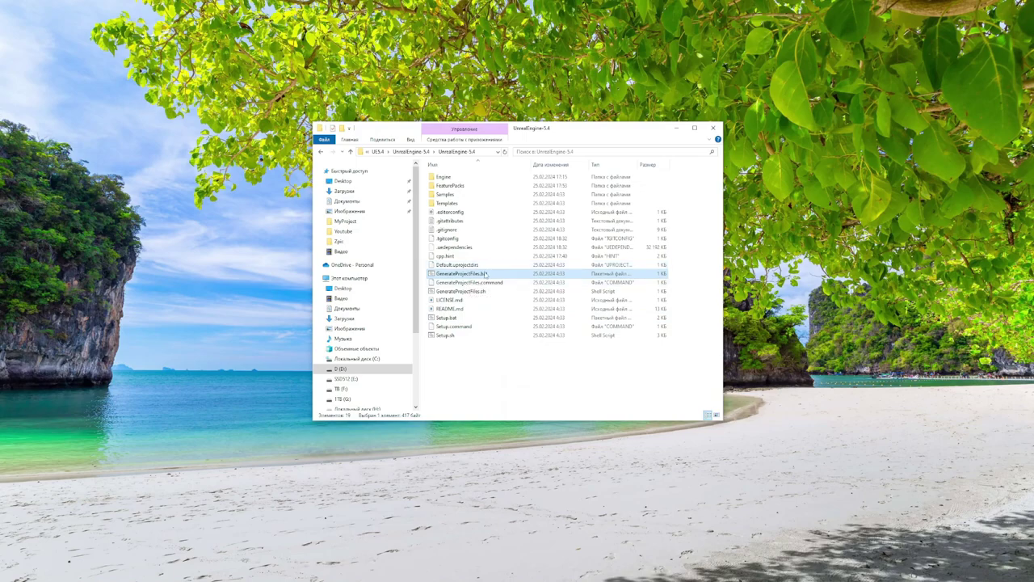
{"action": "right_click", "coordinate": [485, 274]}
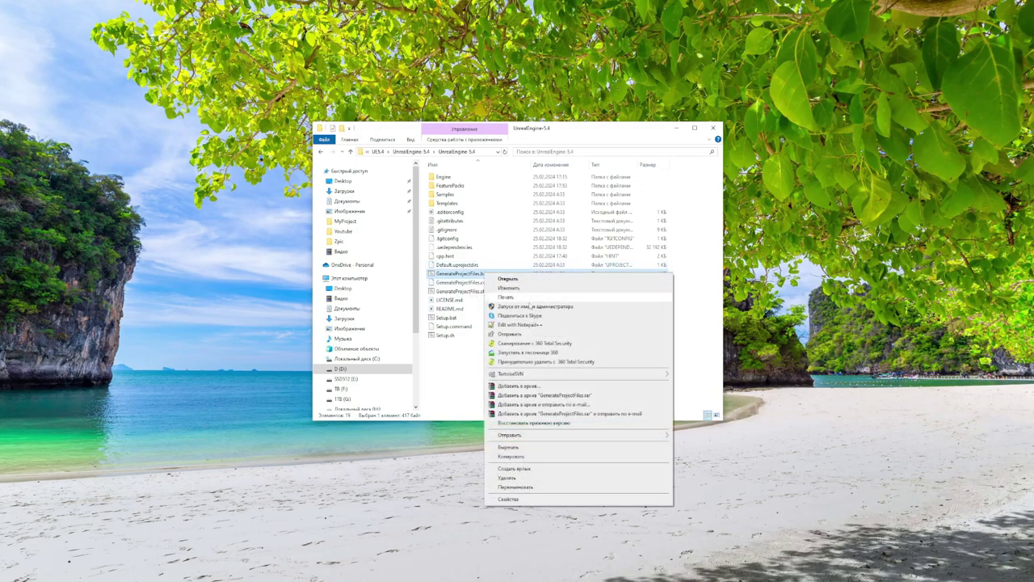
{"action": "left_click", "coordinate": [531, 307]}
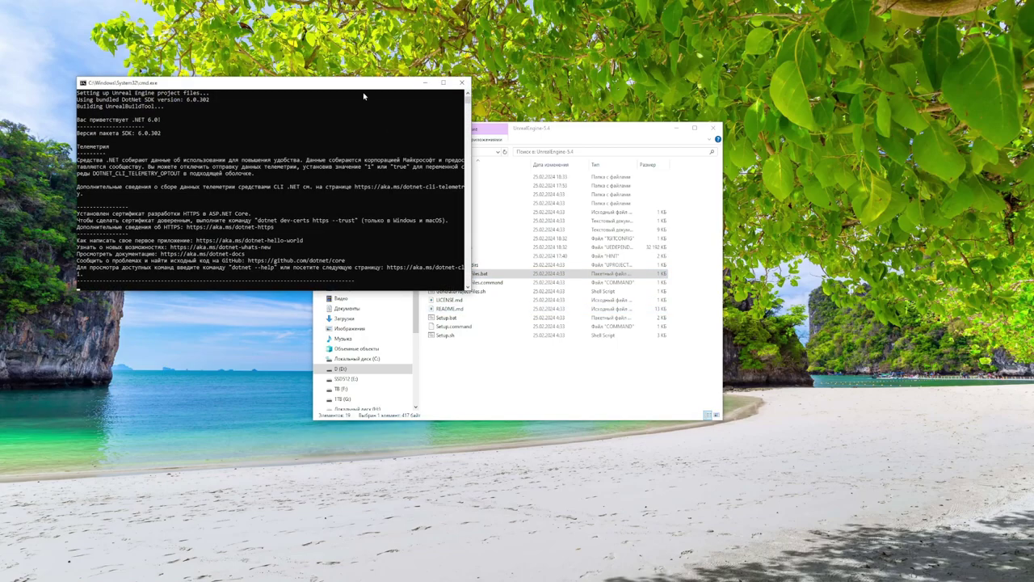
{"action": "mouse_move", "coordinate": [365, 86]}
{"action": "left_mouse_down"}
{"action": "mouse_move", "coordinate": [550, 123]}
{"action": "mouse_move", "coordinate": [587, 118]}
{"action": "left_mouse_up"}
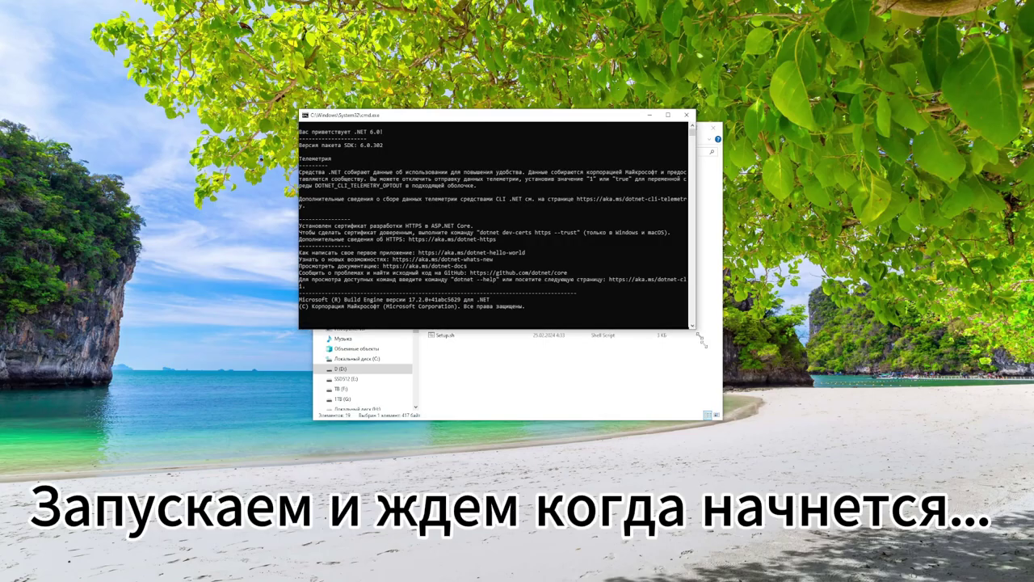
{"action": "left_click_drag", "start_coordinate": [689, 323], "coordinate": [744, 426]}
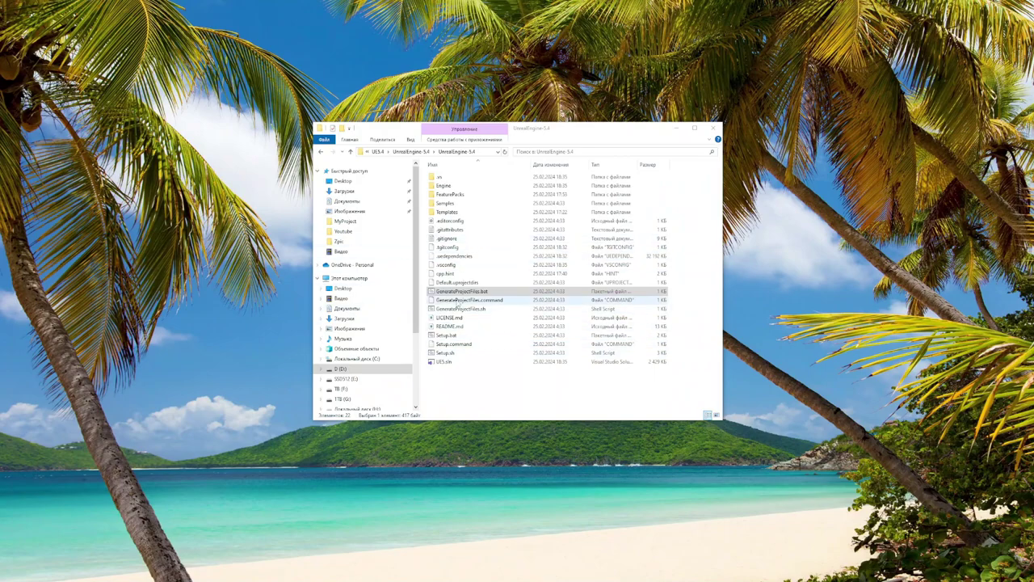
Select the newly generated UE5.sln solution in the UnrealEngine-5.4 folder.
{"action": "left_click", "coordinate": [444, 362]}
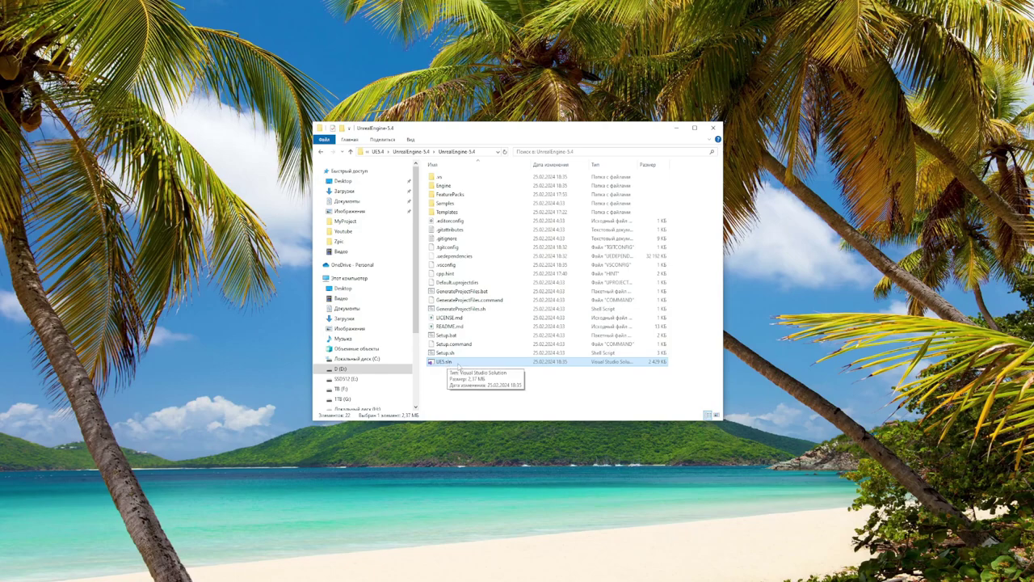
{"action": "right_click", "coordinate": [445, 363]}
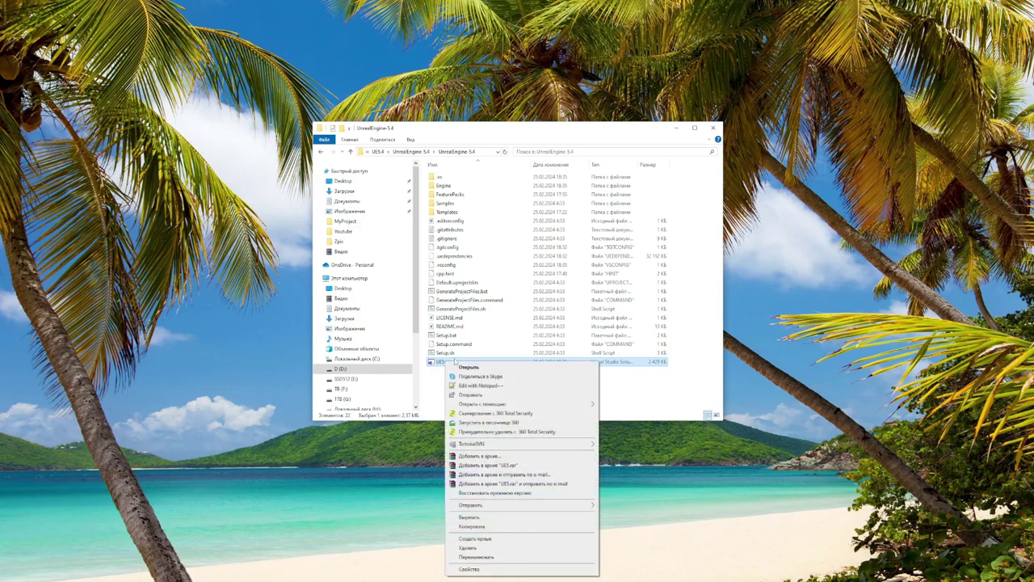
{"action": "left_click", "coordinate": [442, 365]}
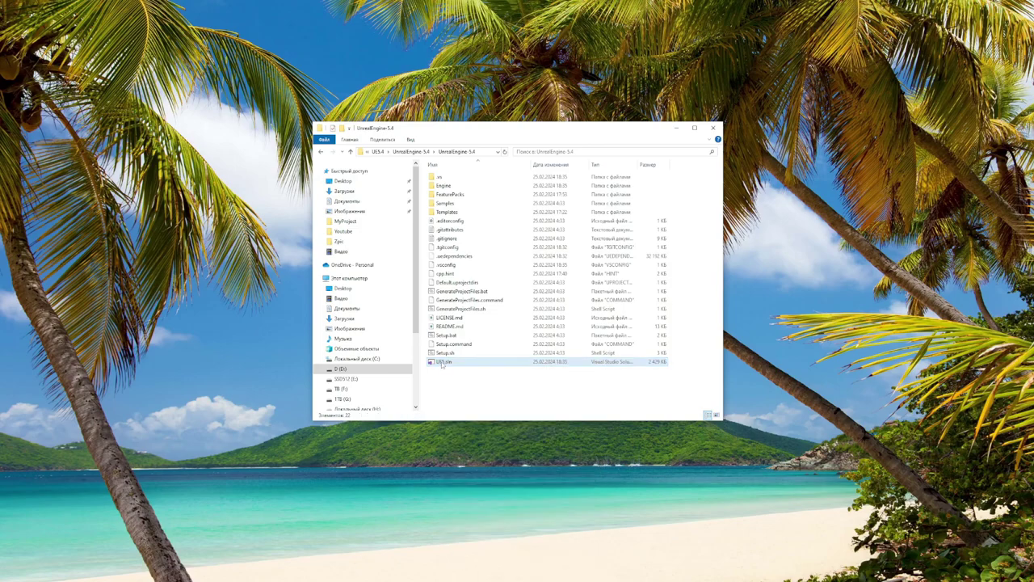
Open UE5.sln in Visual Studio, set UE5 as the startup project, and build it.
{"action": "double_click", "coordinate": [443, 364]}
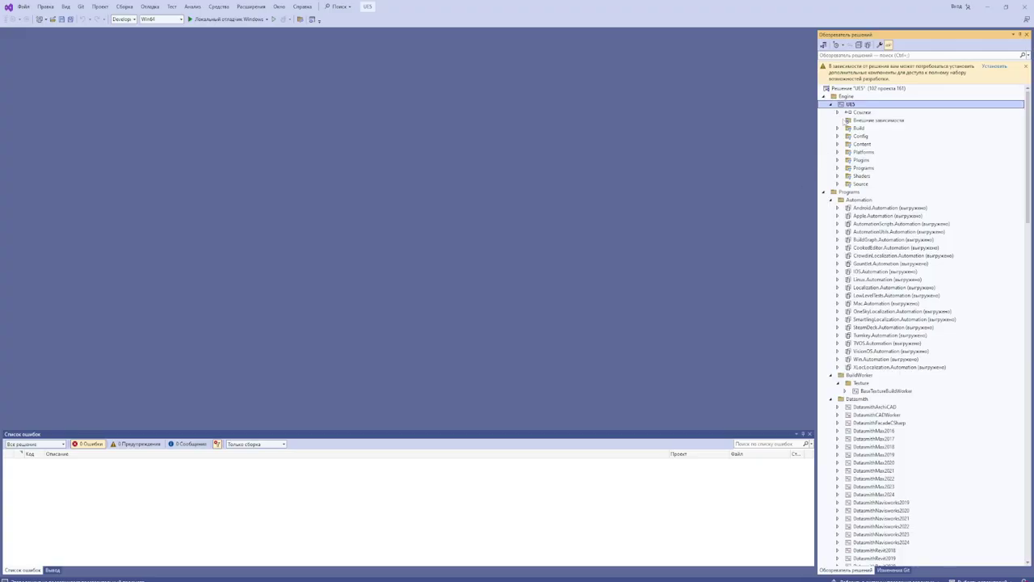
{"action": "right_click", "coordinate": [852, 104]}
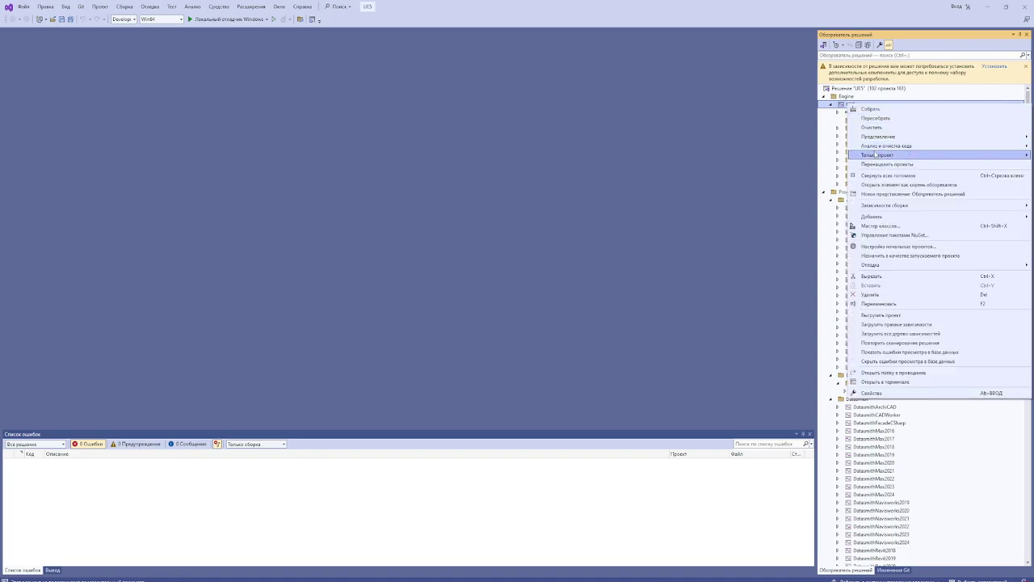
{"action": "left_click", "coordinate": [910, 256]}
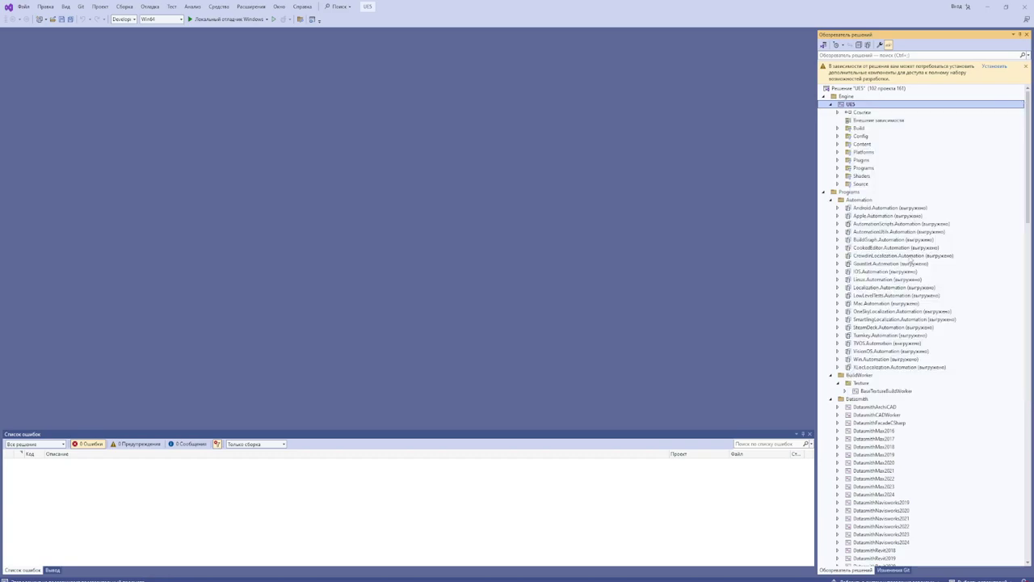
{"action": "right_click", "coordinate": [851, 103]}
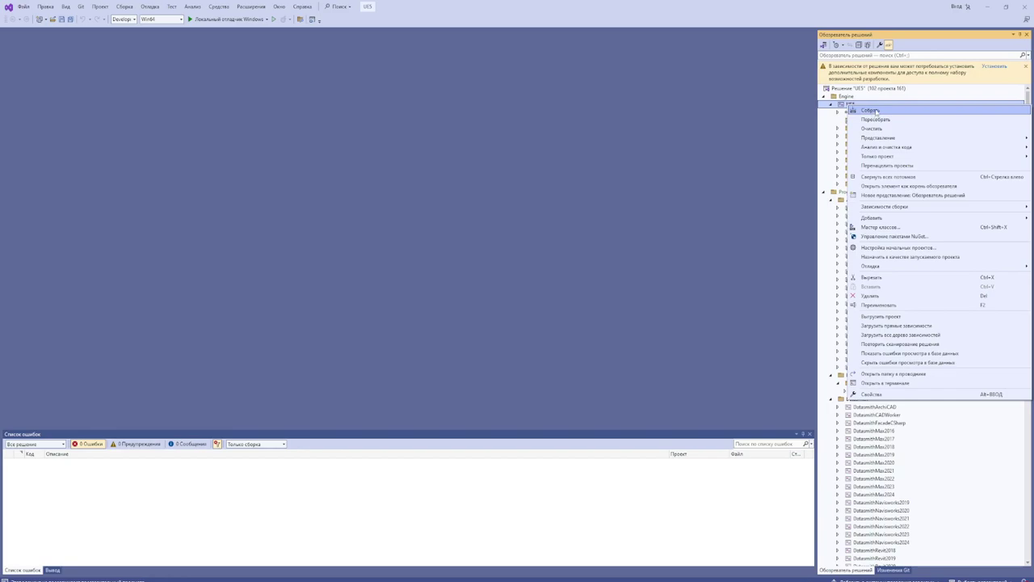
{"action": "left_click", "coordinate": [867, 110]}
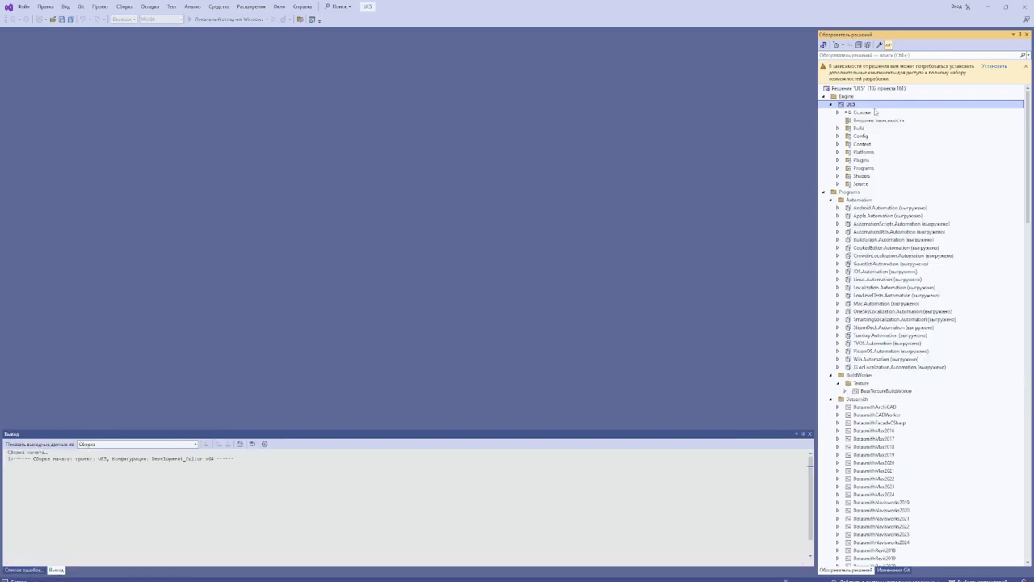
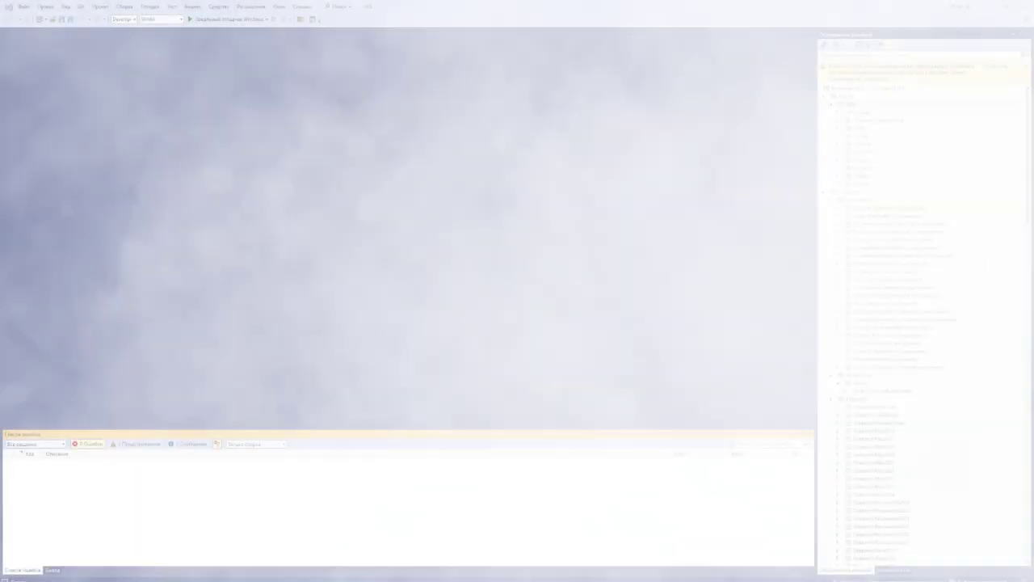
Build the UE5 solution in Visual Studio and launch the Unreal Project Browser.
{"action": "key", "text": "ctrl+shift+b"}
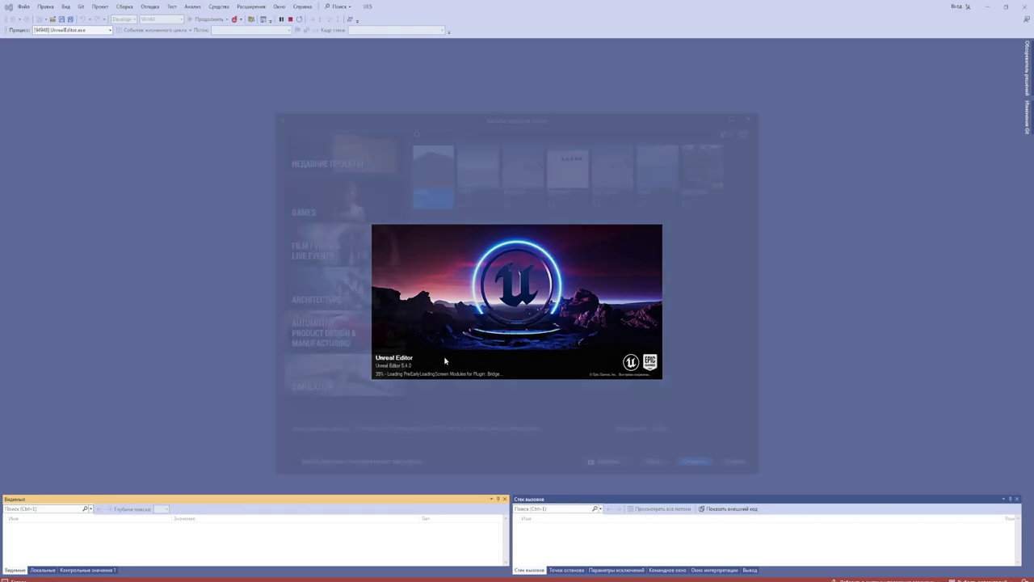
Bring the Project Browser forward and choose the First Person game template.
{"action": "left_click", "coordinate": [986, 6]}
{"action": "left_click_drag", "start_coordinate": [553, 121], "coordinate": [558, 62]}
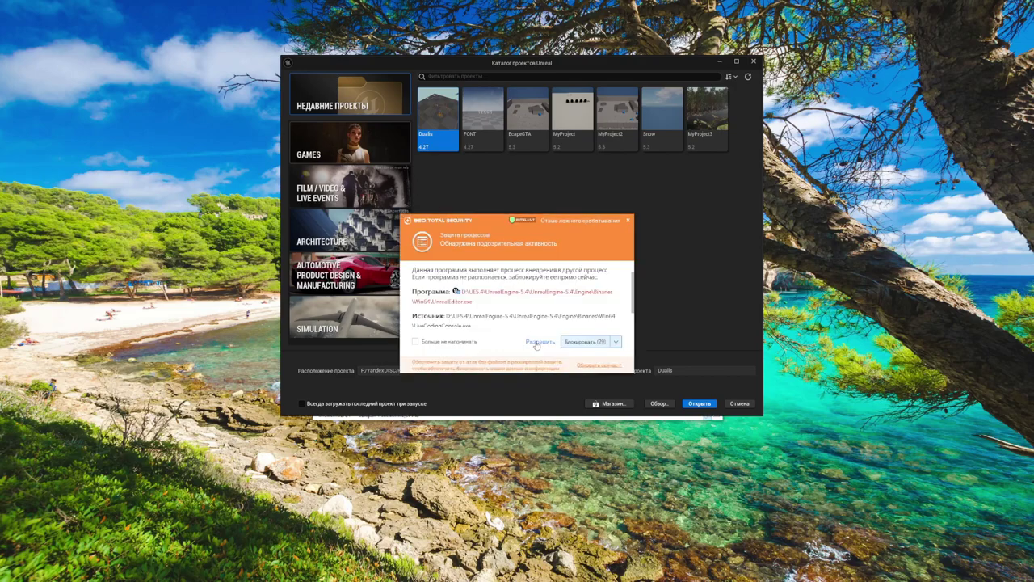
{"action": "left_click", "coordinate": [539, 341]}
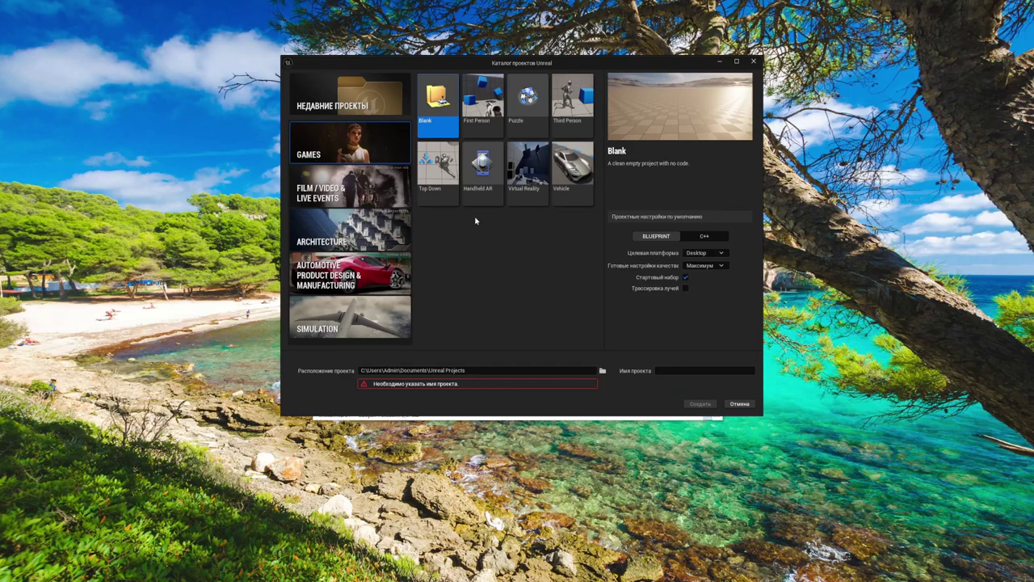
{"action": "left_click_drag", "start_coordinate": [568, 67], "coordinate": [568, 75]}
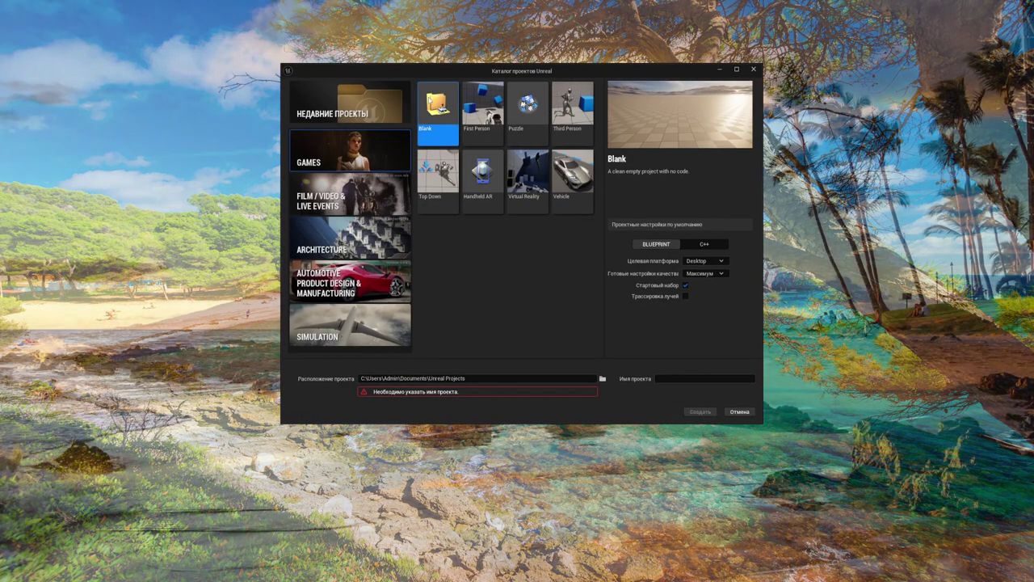
{"action": "left_click", "coordinate": [482, 103]}
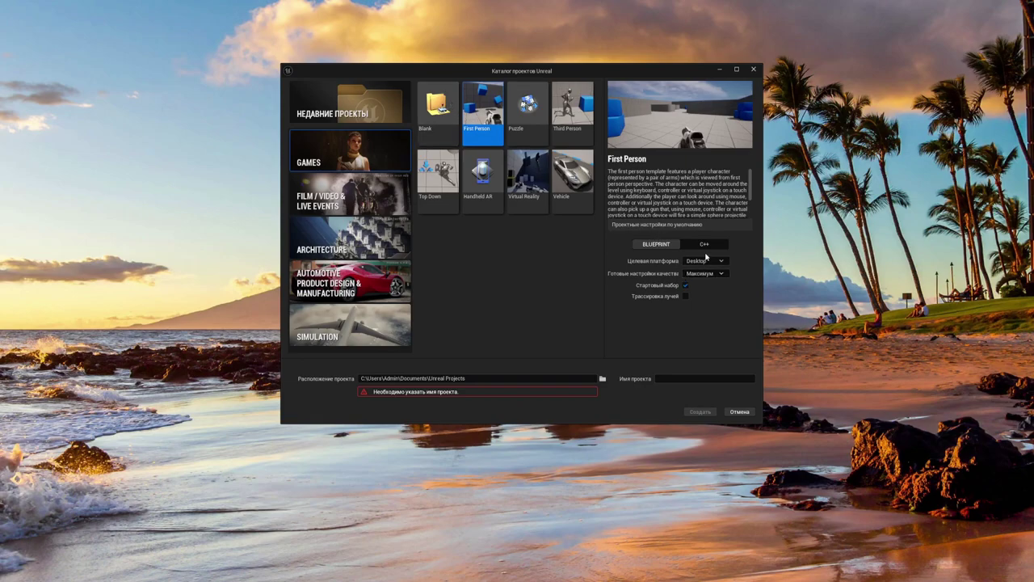
{"action": "left_click", "coordinate": [711, 275]}
Name the project UE54 and turn off Starter Content.
{"action": "left_click", "coordinate": [666, 378]}
{"action": "type", "text": "5.4"}
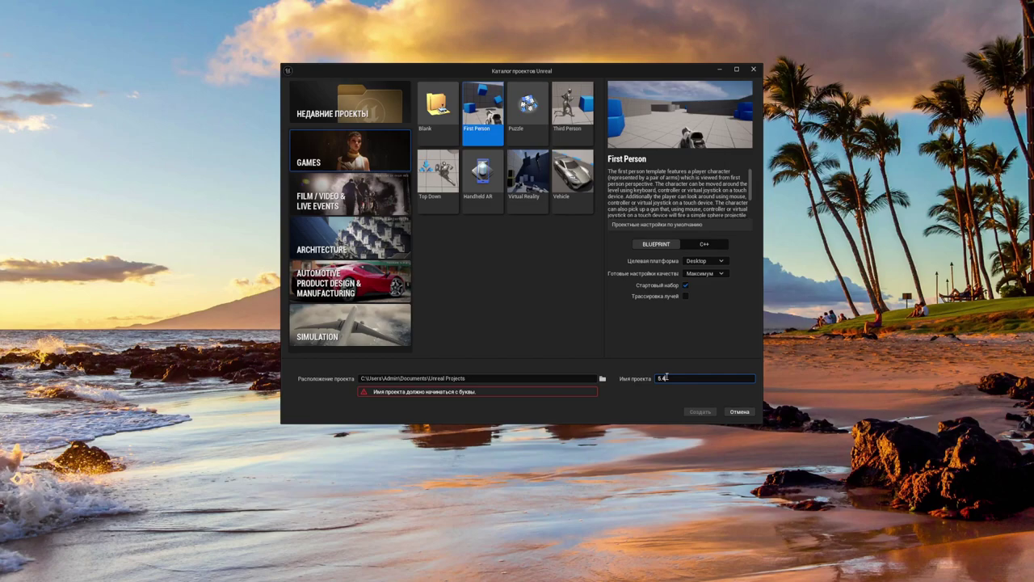
{"action": "type", "text": "UE"}
{"action": "left_click", "coordinate": [514, 380]}
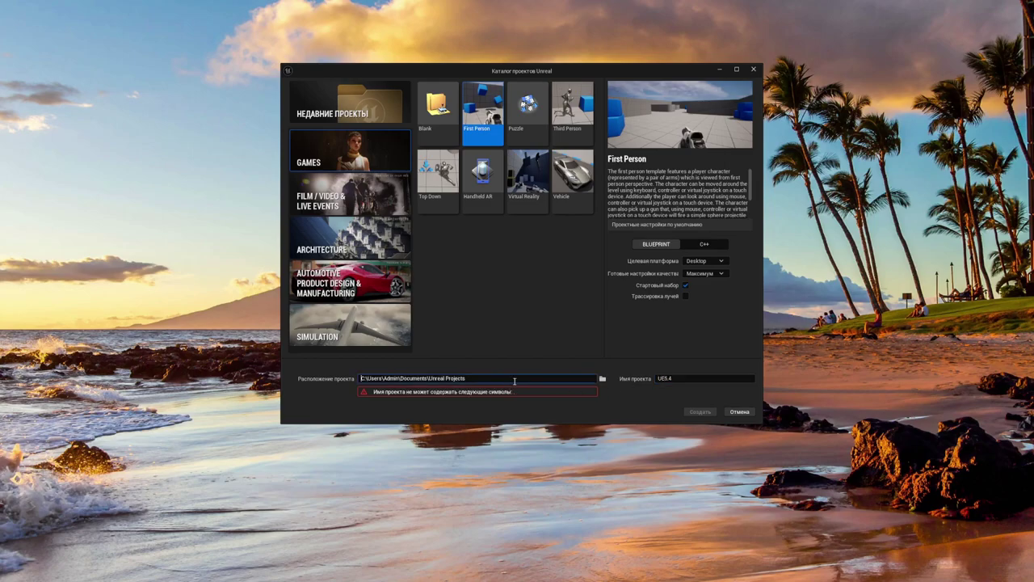
{"action": "left_click", "coordinate": [670, 379]}
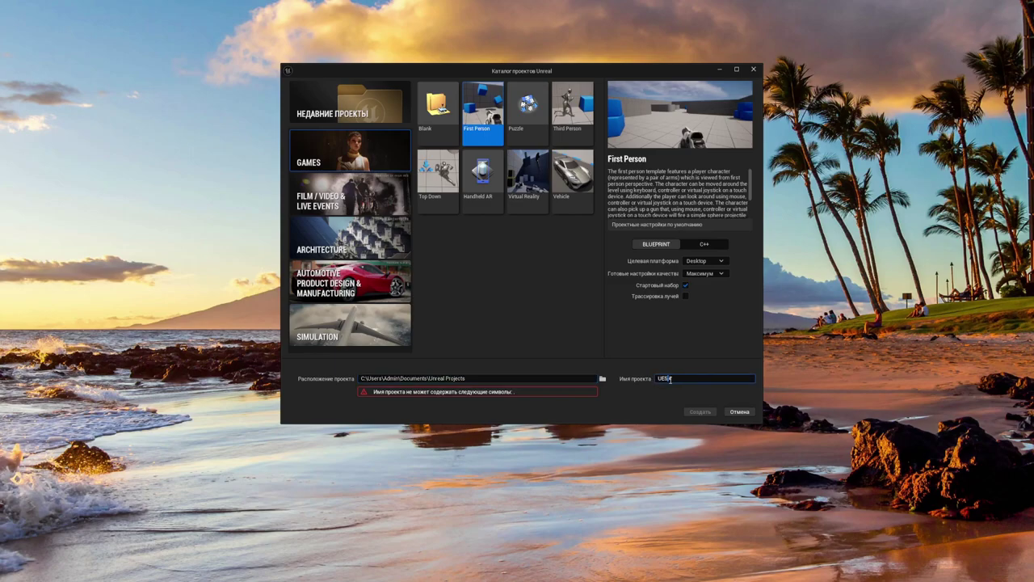
{"action": "key", "text": "BackSpace"}
{"action": "type", "text": "4"}
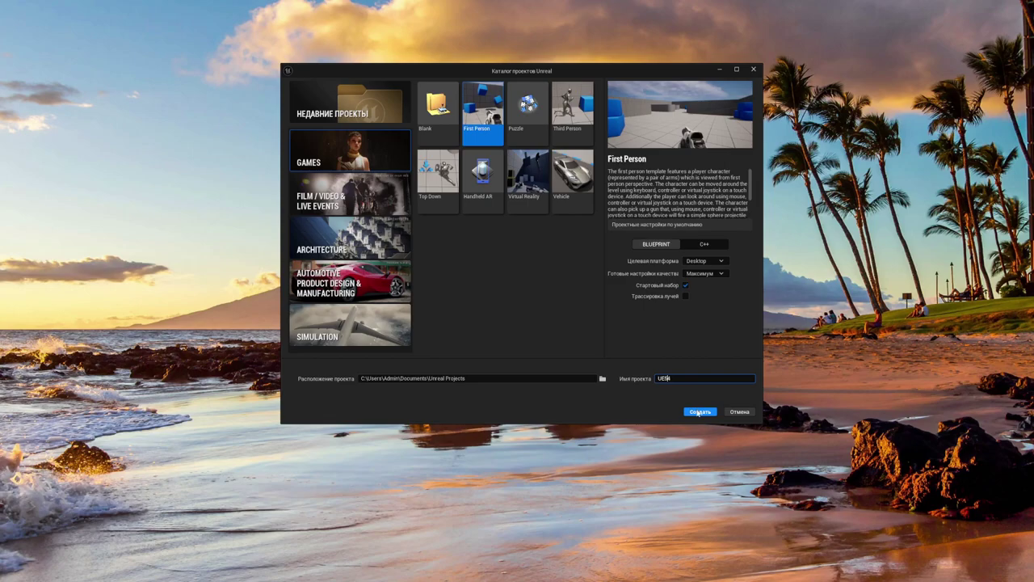
{"action": "left_click", "coordinate": [685, 286]}
Create UE54, then look over the Mode dropdown and Platforms menu once FirstPersonMap loads.
{"action": "left_click", "coordinate": [700, 412]}
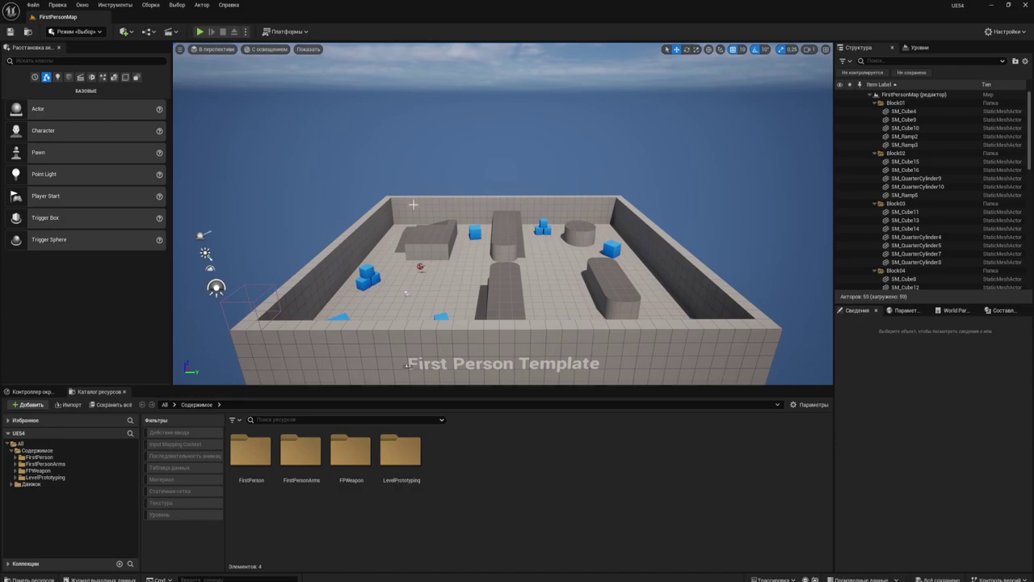
{"action": "left_click", "coordinate": [95, 33]}
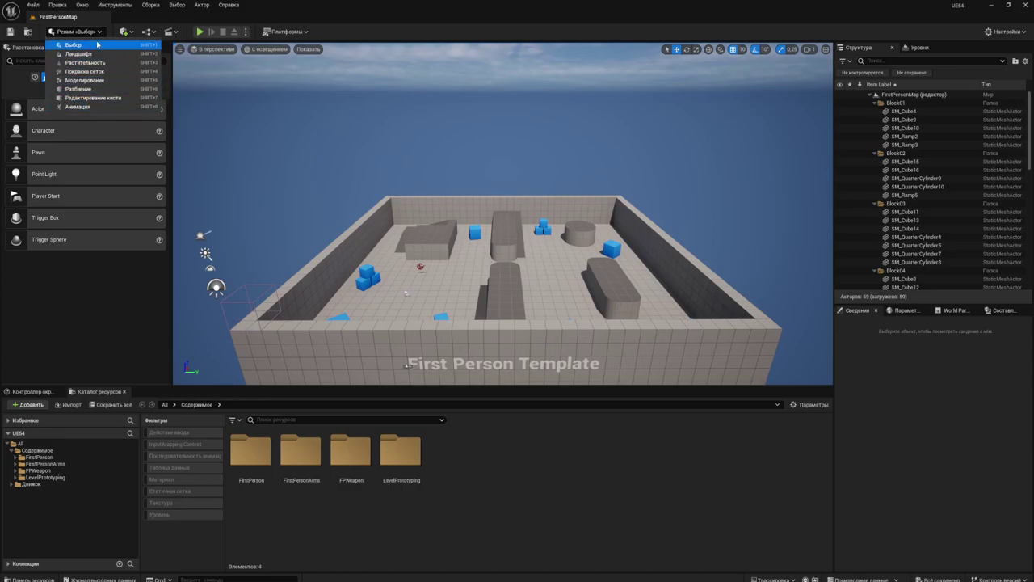
{"action": "left_click", "coordinate": [306, 33]}
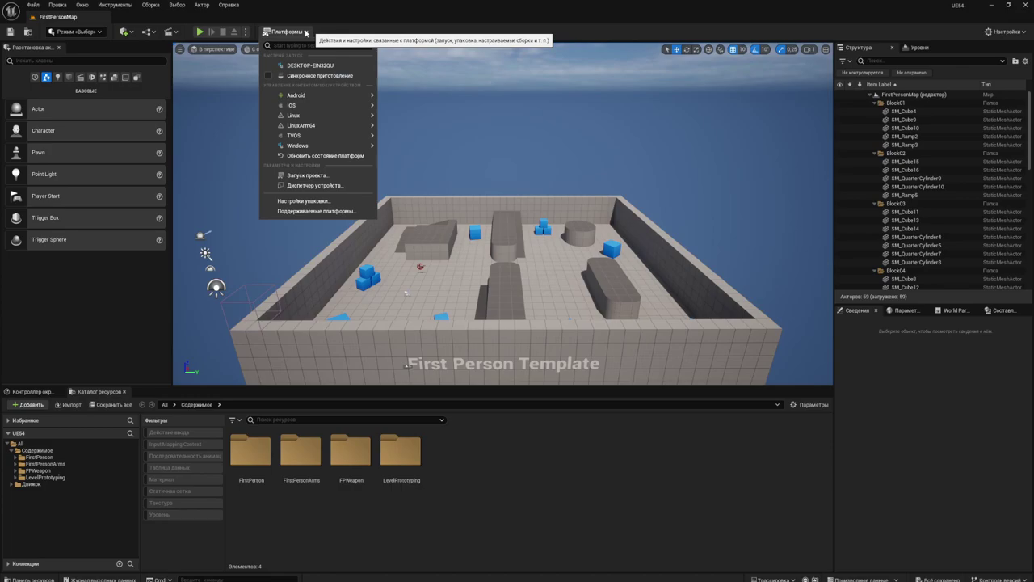
{"action": "left_click", "coordinate": [307, 33]}
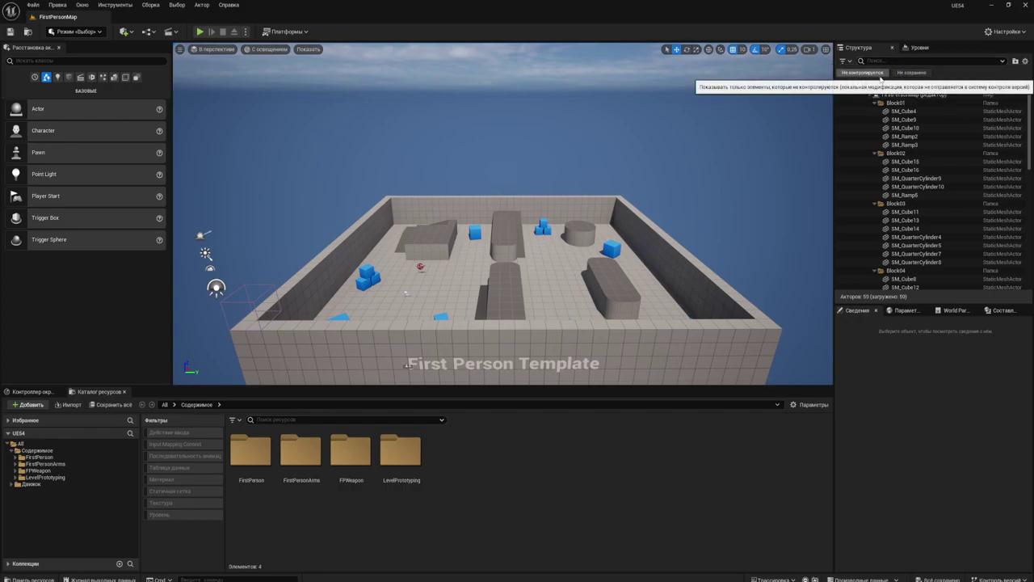
Add a Basic > Player Start filter to the Outliner and leave it enabled.
{"action": "right_click", "coordinate": [954, 75]}
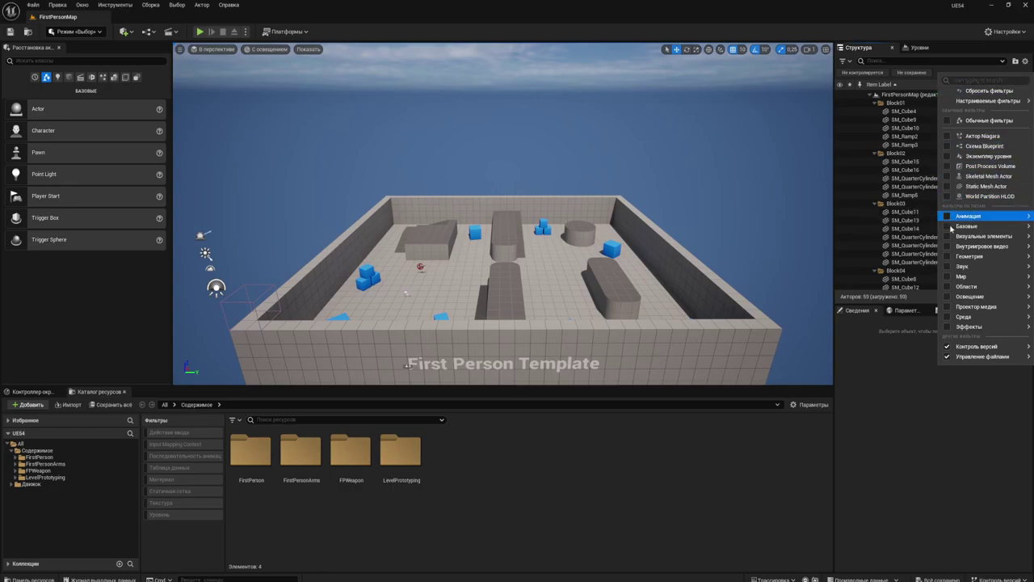
{"action": "mouse_move", "coordinate": [951, 229]}
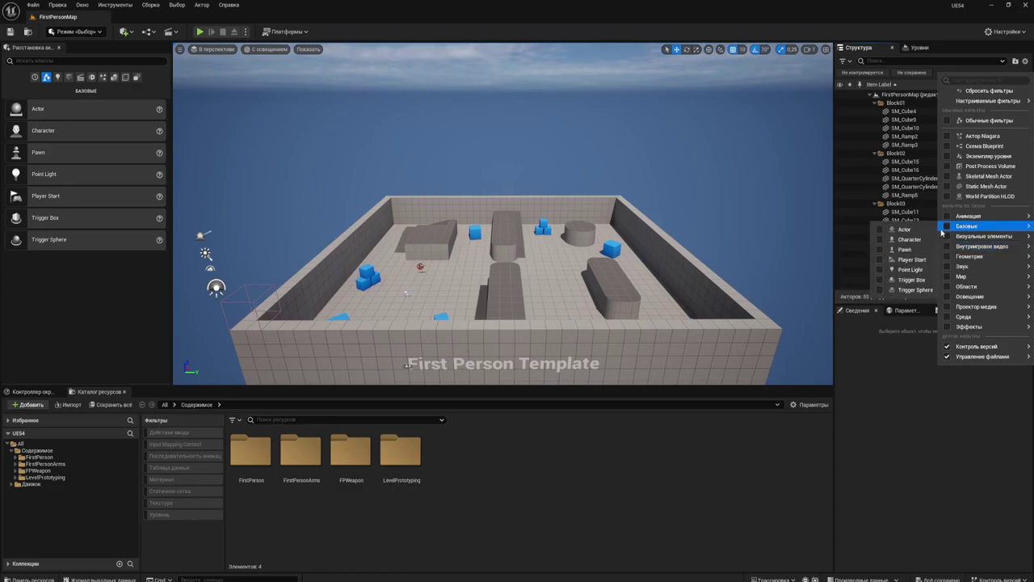
{"action": "left_click", "coordinate": [879, 251]}
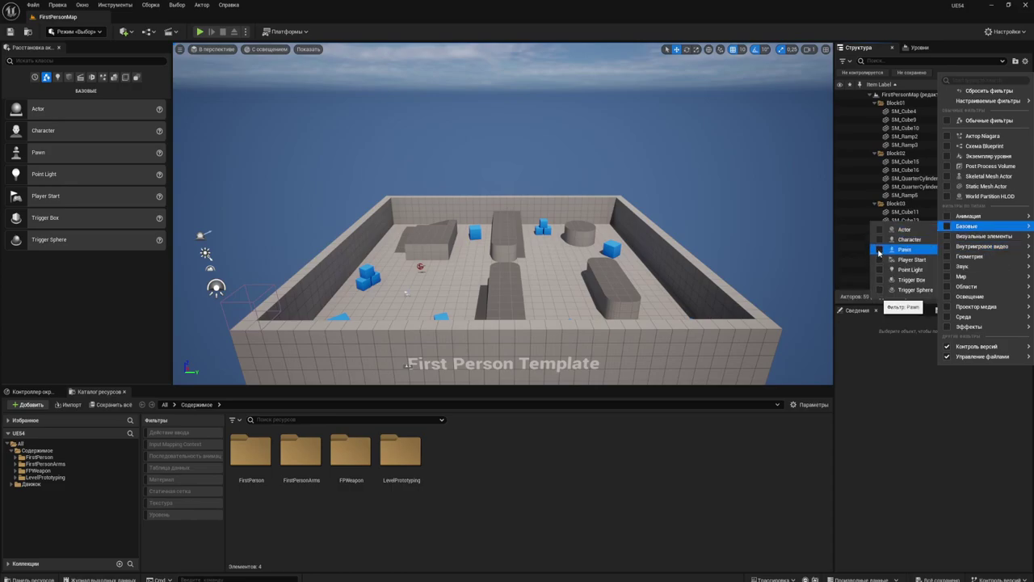
{"action": "left_click", "coordinate": [880, 252]}
{"action": "left_click", "coordinate": [880, 260]}
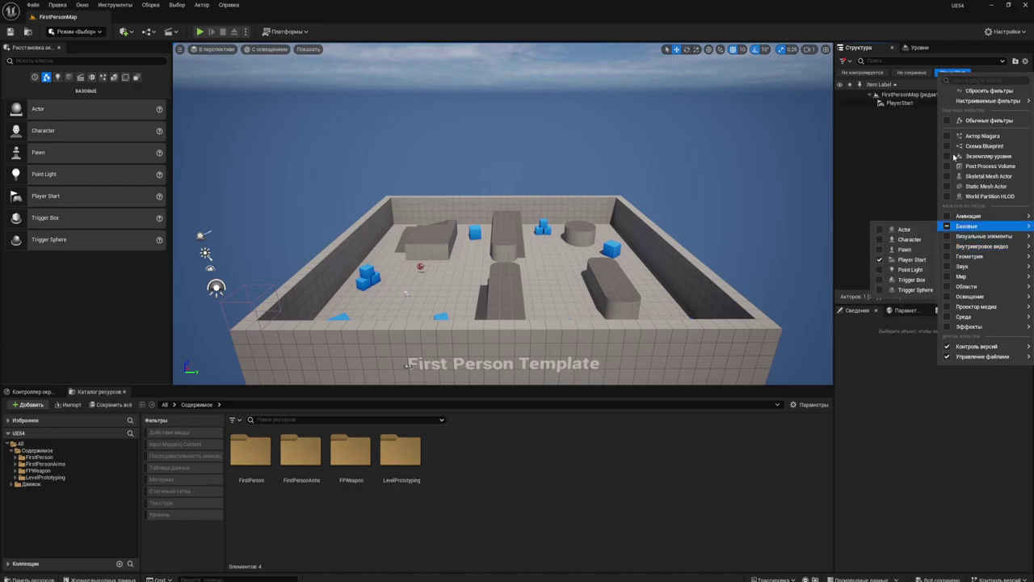
{"action": "left_click", "coordinate": [974, 54]}
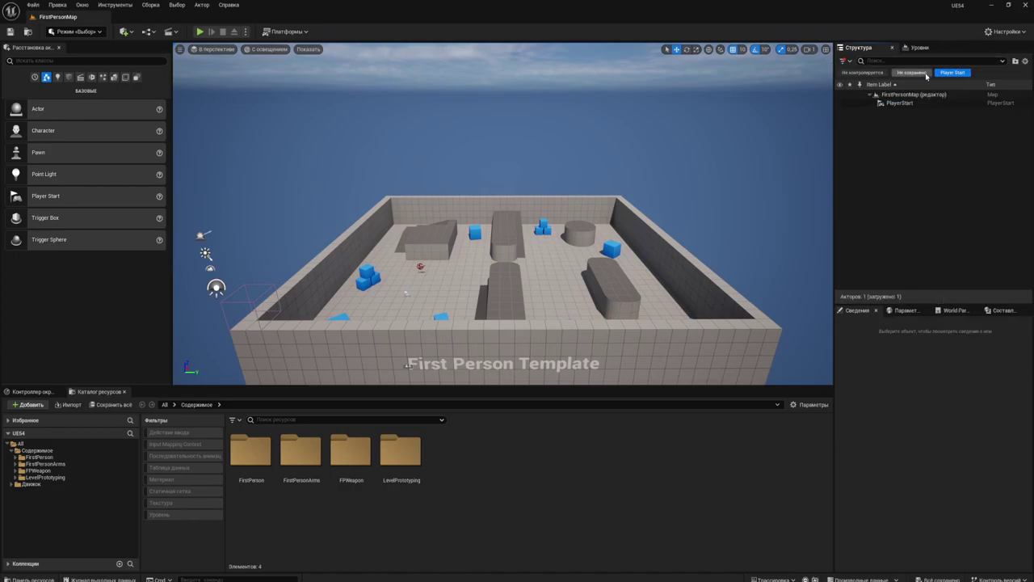
{"action": "left_click", "coordinate": [953, 72]}
{"action": "left_click", "coordinate": [955, 73]}
{"action": "left_click", "coordinate": [952, 73]}
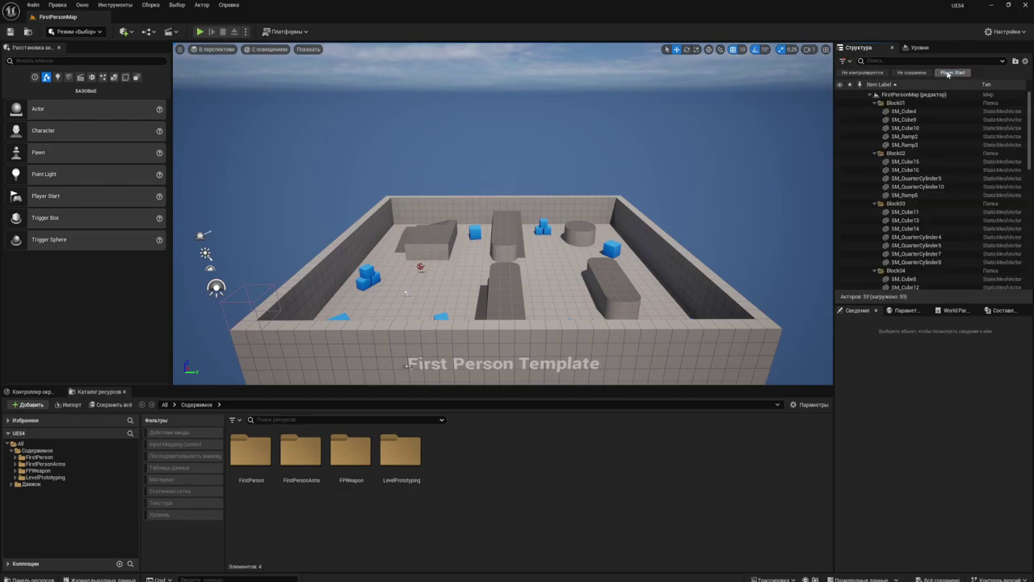
{"action": "left_click", "coordinate": [948, 75]}
Add Ambient Sound and Post Process Volume filters to the Outliner.
{"action": "right_click", "coordinate": [973, 73]}
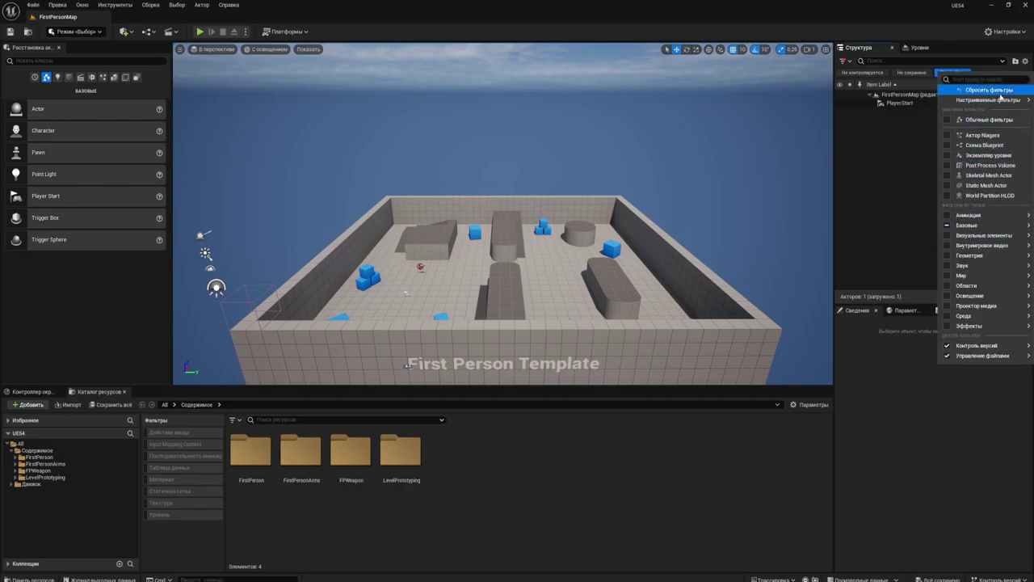
{"action": "mouse_move", "coordinate": [999, 101]}
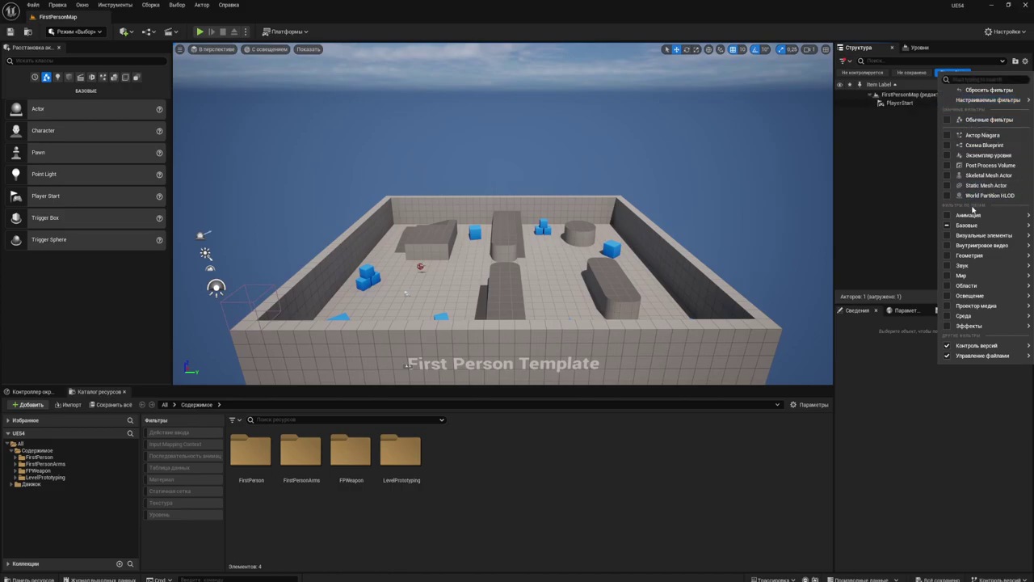
{"action": "mouse_move", "coordinate": [975, 271]}
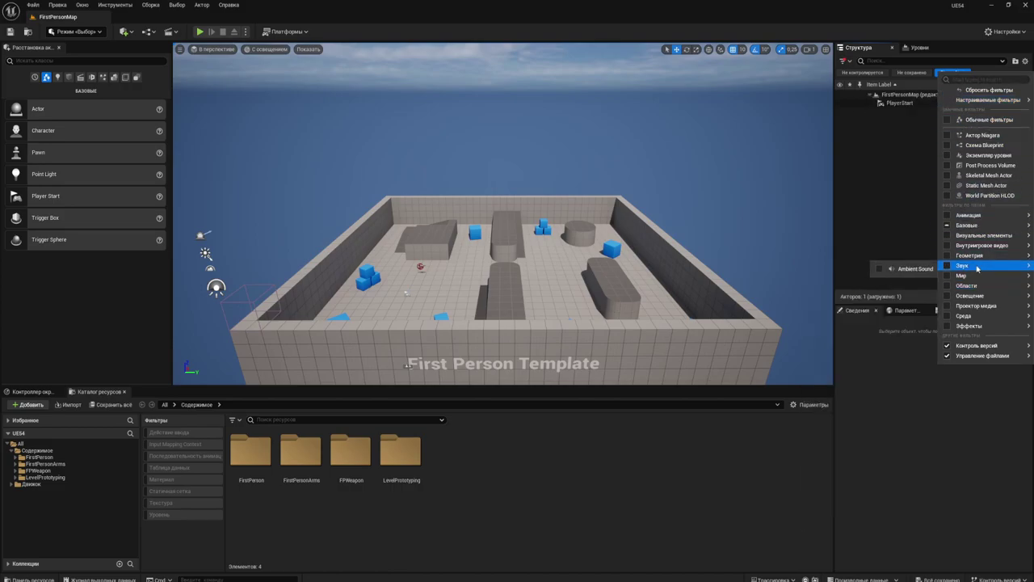
{"action": "left_click", "coordinate": [878, 269]}
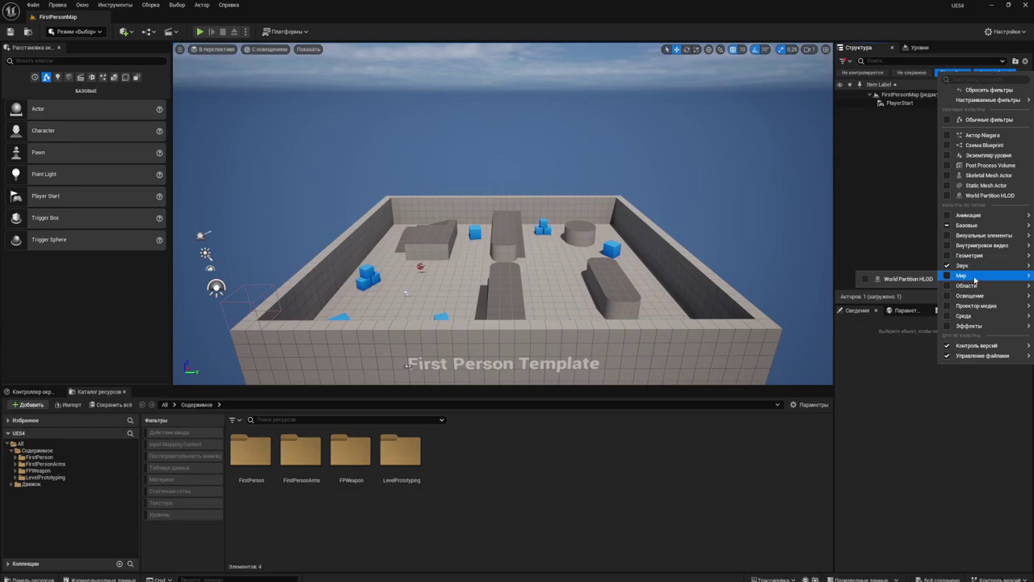
{"action": "mouse_move", "coordinate": [975, 280]}
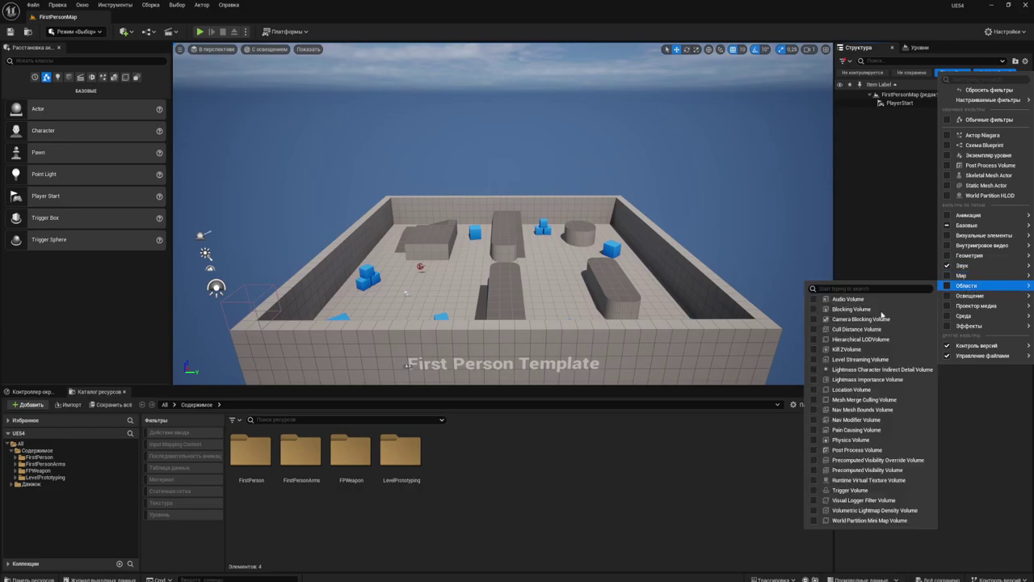
{"action": "left_click", "coordinate": [844, 450]}
Select PlayerStart, turn off all three Outliner filters, and review its properties.
{"action": "mouse_move", "coordinate": [966, 296]}
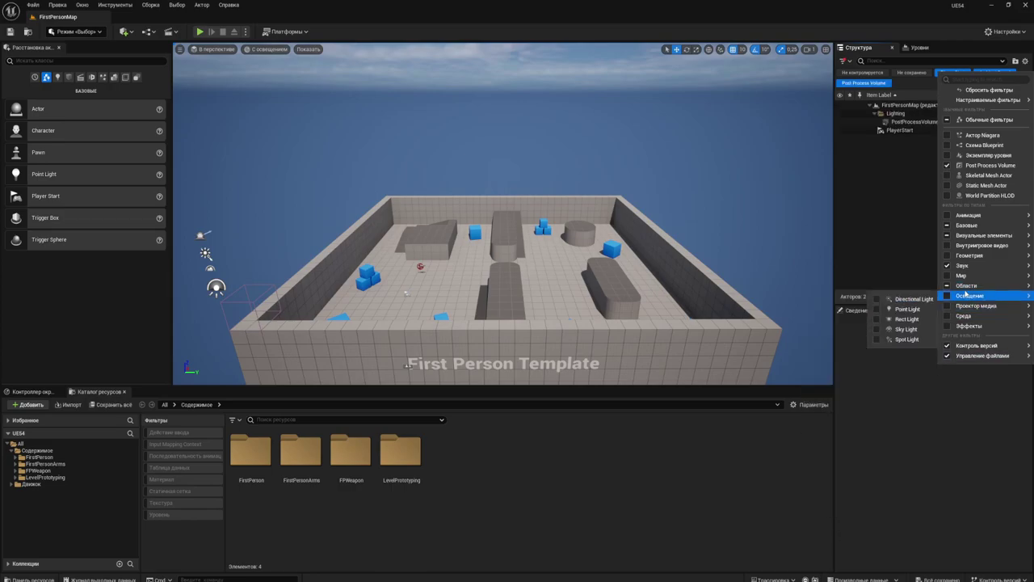
{"action": "mouse_move", "coordinate": [967, 225]}
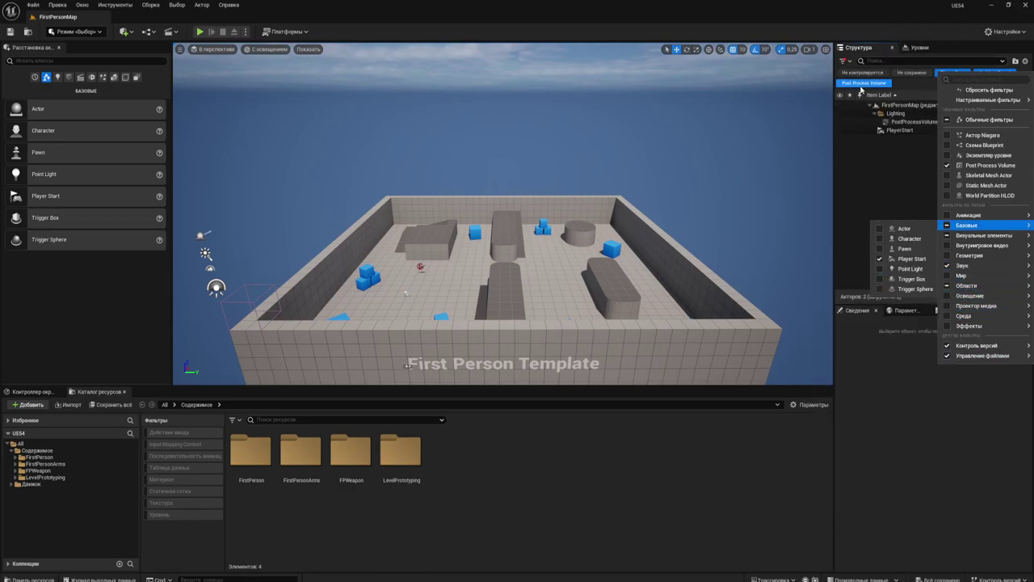
{"action": "left_click", "coordinate": [897, 131]}
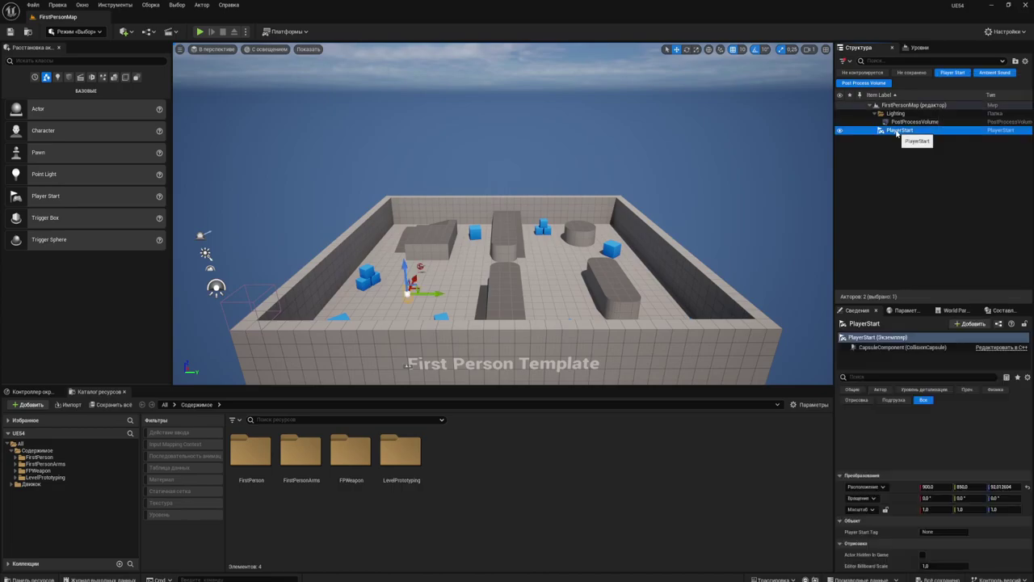
{"action": "left_click", "coordinate": [864, 83]}
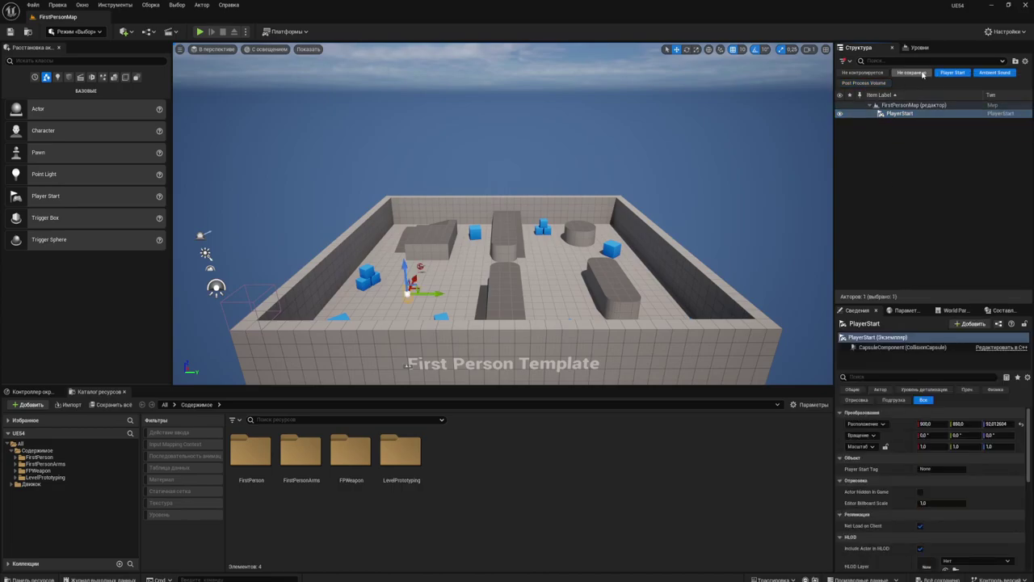
{"action": "left_click", "coordinate": [952, 73]}
{"action": "left_click", "coordinate": [995, 72]}
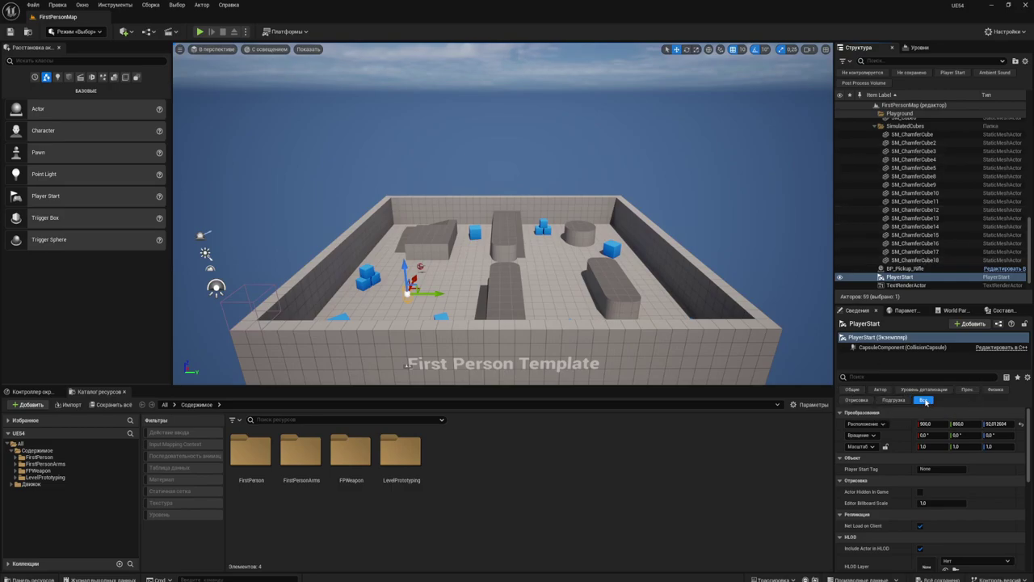
{"action": "left_click", "coordinate": [893, 399]}
{"action": "left_click", "coordinate": [922, 400]}
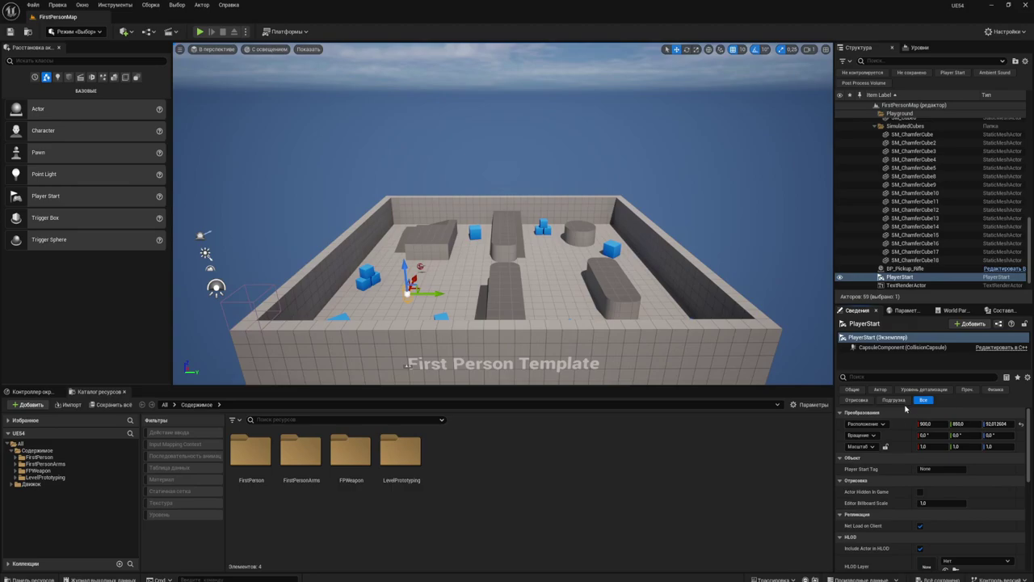
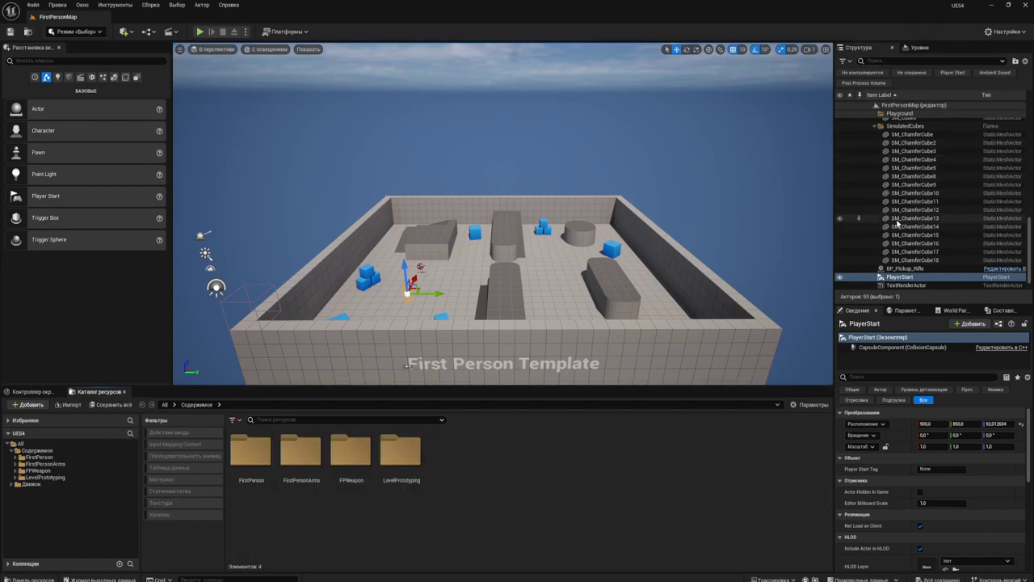
Open Editor Preferences from the Правка (Edit) menu and return to the General – Appearance page.
{"action": "left_click", "coordinate": [70, 6]}
{"action": "left_click", "coordinate": [88, 126]}
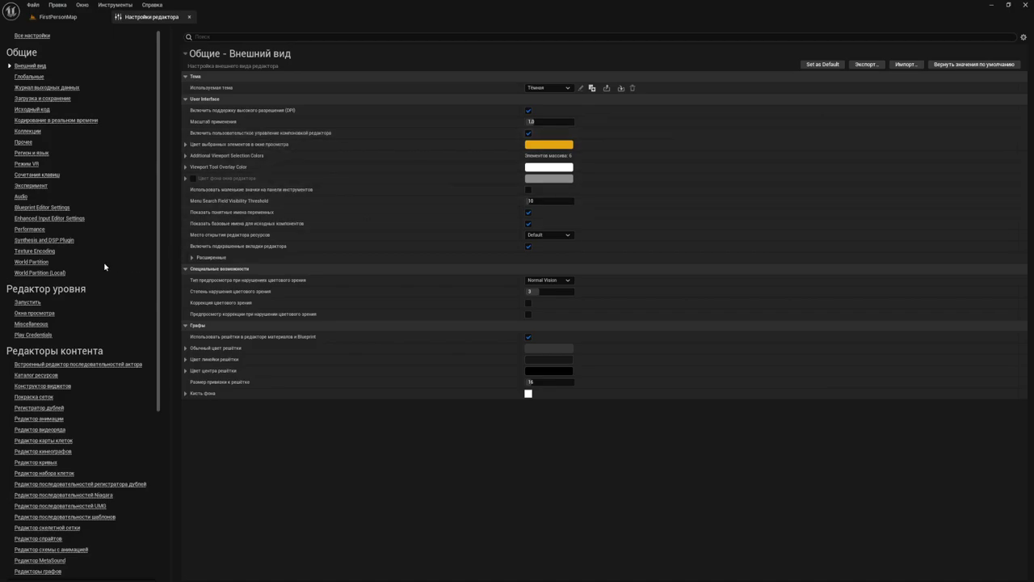
{"action": "scroll", "coordinate": [85, 261], "scroll_direction": "down", "scroll_amount": 3}
{"action": "scroll", "coordinate": [83, 263], "scroll_direction": "down", "scroll_amount": 2}
{"action": "scroll", "coordinate": [84, 263], "scroll_direction": "down", "scroll_amount": 1}
{"action": "scroll", "coordinate": [83, 263], "scroll_direction": "down", "scroll_amount": 2}
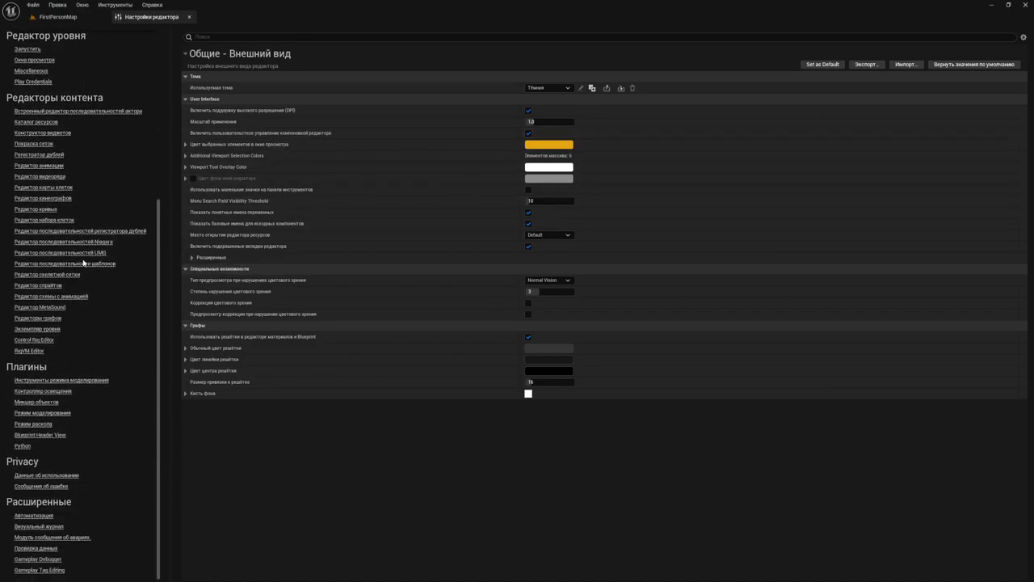
{"action": "scroll", "coordinate": [83, 262], "scroll_direction": "up", "scroll_amount": 2}
{"action": "scroll", "coordinate": [83, 263], "scroll_direction": "up", "scroll_amount": 3}
{"action": "scroll", "coordinate": [83, 263], "scroll_direction": "up", "scroll_amount": 3}
{"action": "scroll", "coordinate": [83, 263], "scroll_direction": "up", "scroll_amount": 2}
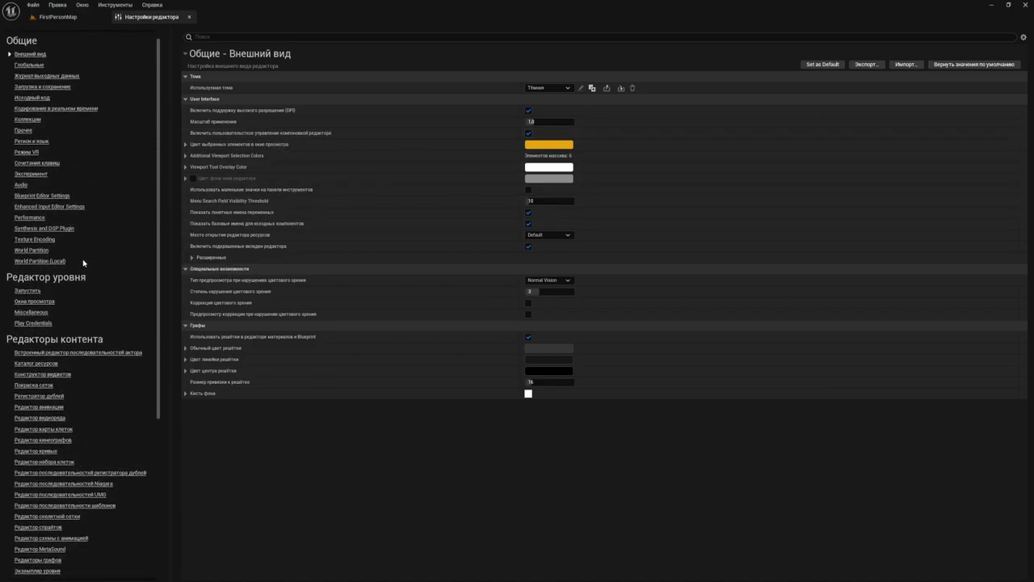
{"action": "scroll", "coordinate": [83, 263], "scroll_direction": "up", "scroll_amount": 1}
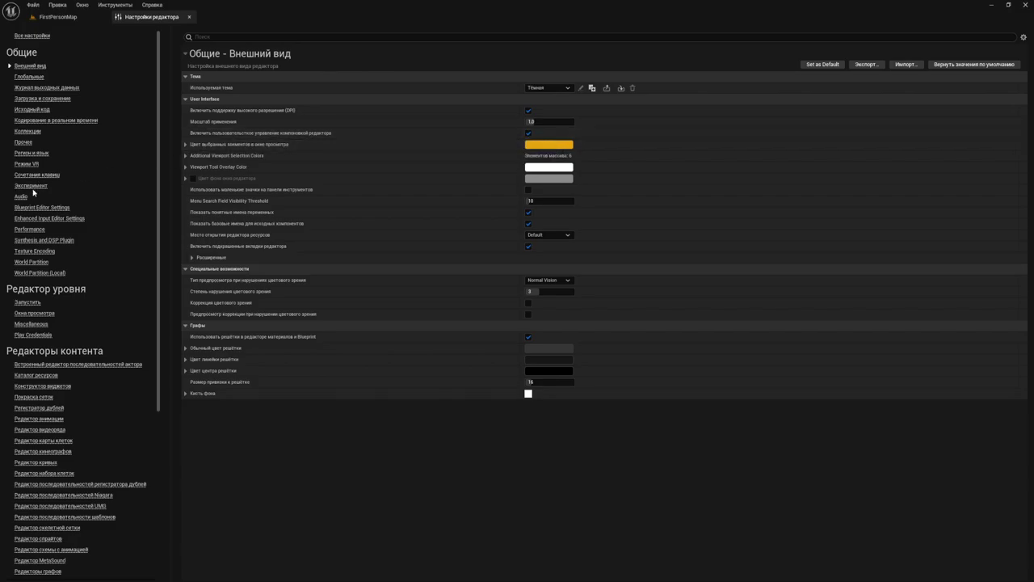
On the Region & Language page, change the Editor Language from Russian to English.
{"action": "left_click", "coordinate": [33, 153]}
{"action": "left_click", "coordinate": [559, 89]}
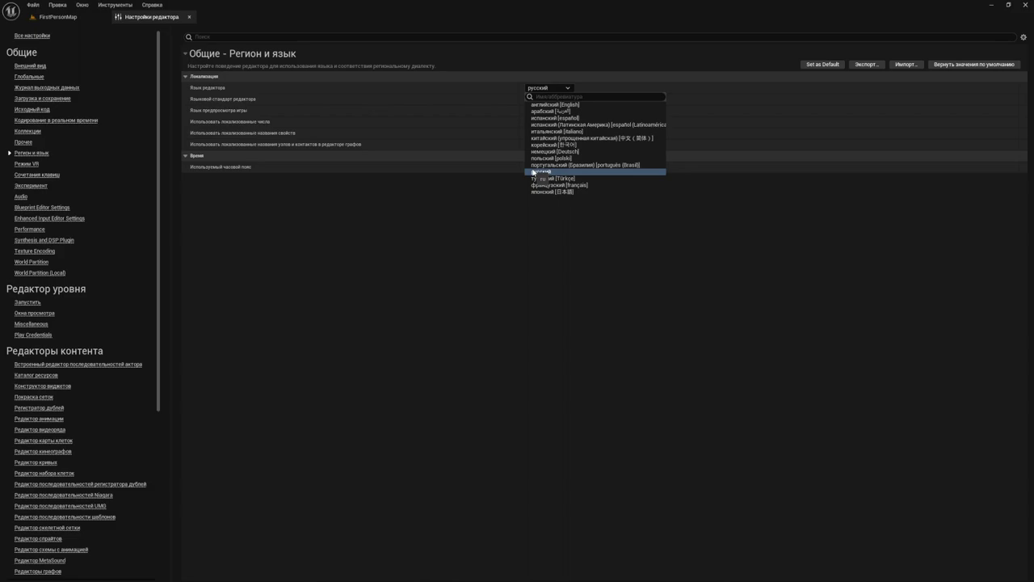
{"action": "left_click", "coordinate": [559, 222]}
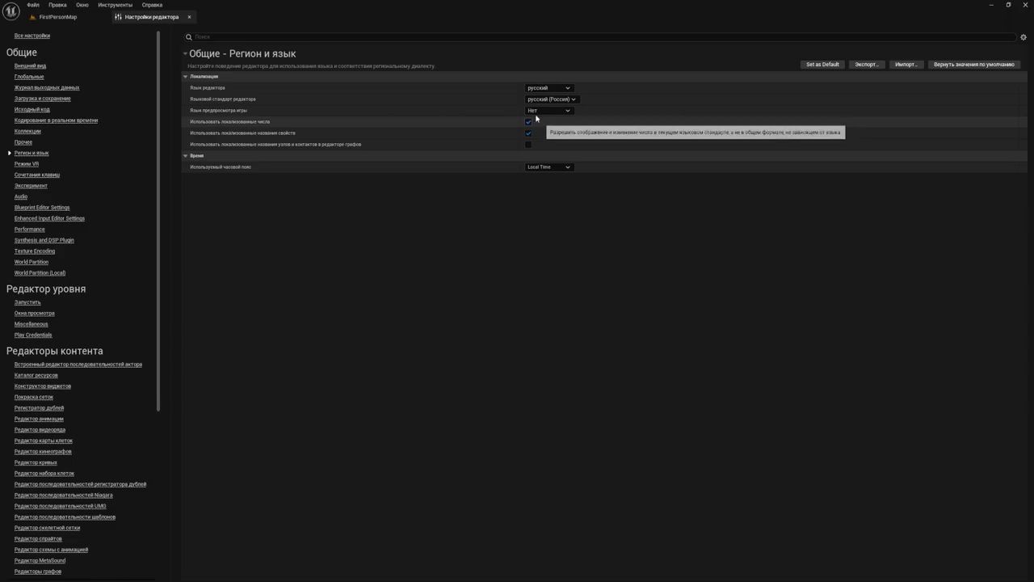
{"action": "left_click", "coordinate": [566, 87]}
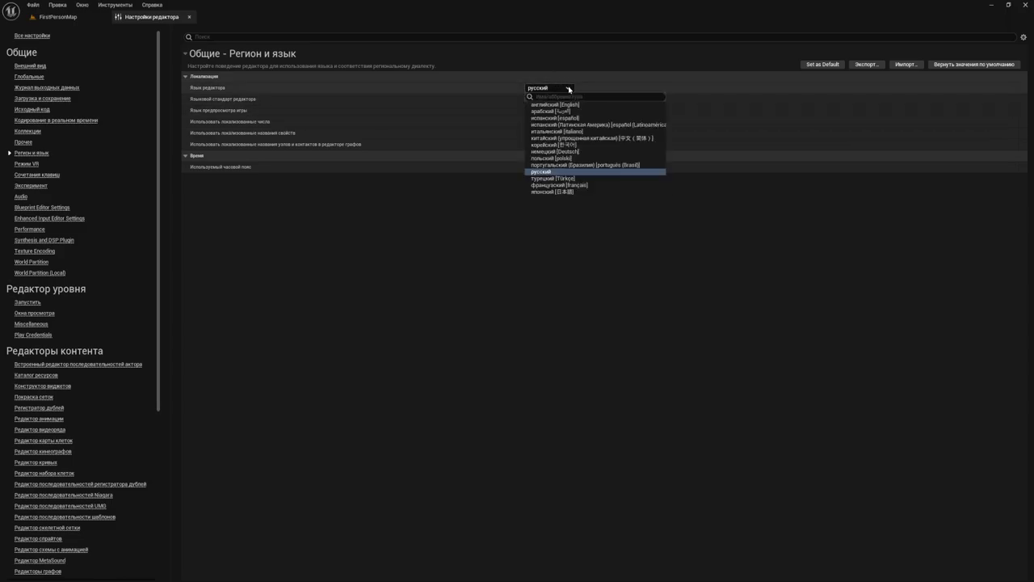
{"action": "left_click", "coordinate": [557, 106]}
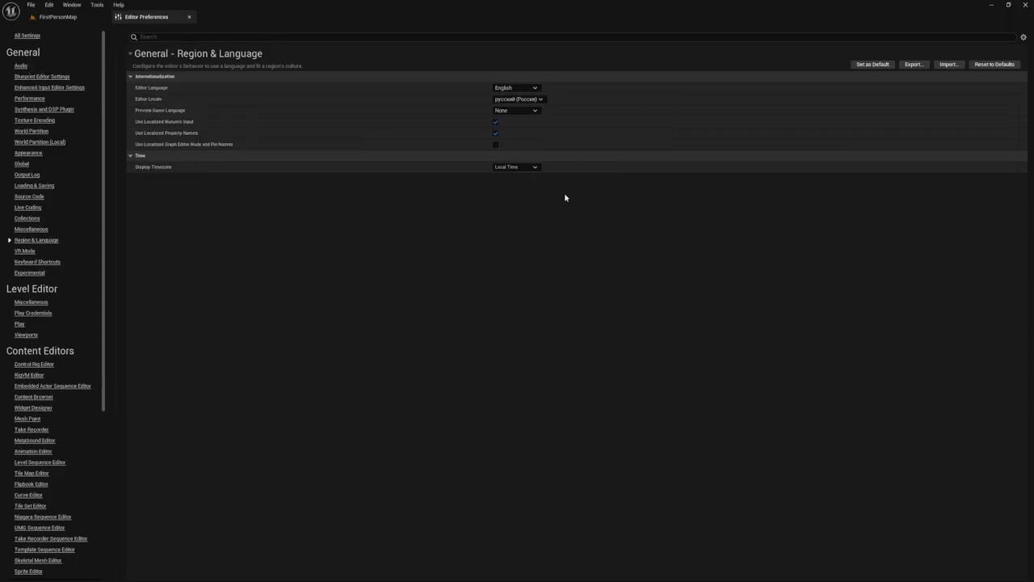
Close the Editor Preferences tab, then briefly check the now-English Edit and Help menus.
{"action": "left_click", "coordinate": [190, 17]}
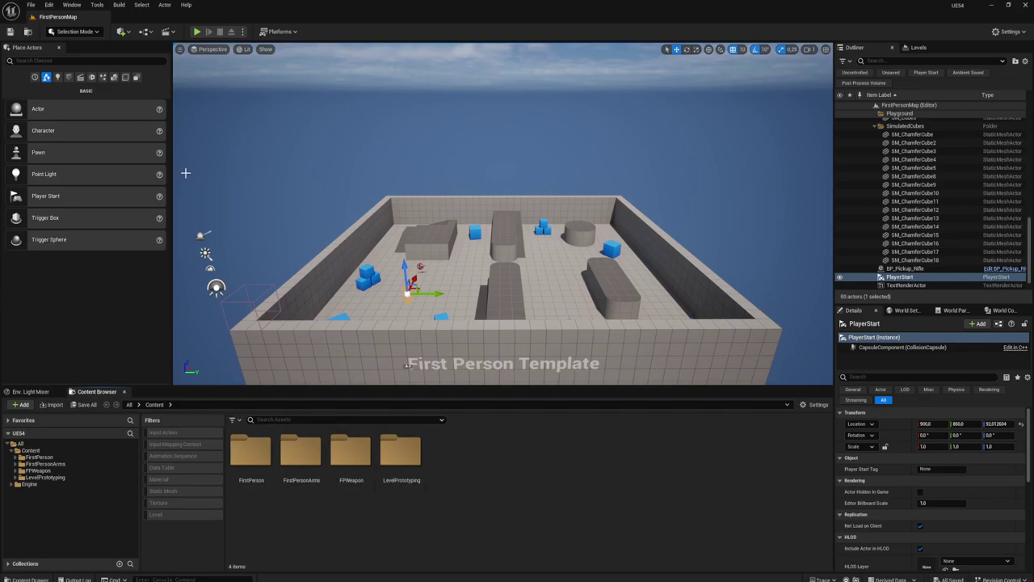
{"action": "left_click", "coordinate": [53, 5]}
{"action": "mouse_move", "coordinate": [186, 5]}
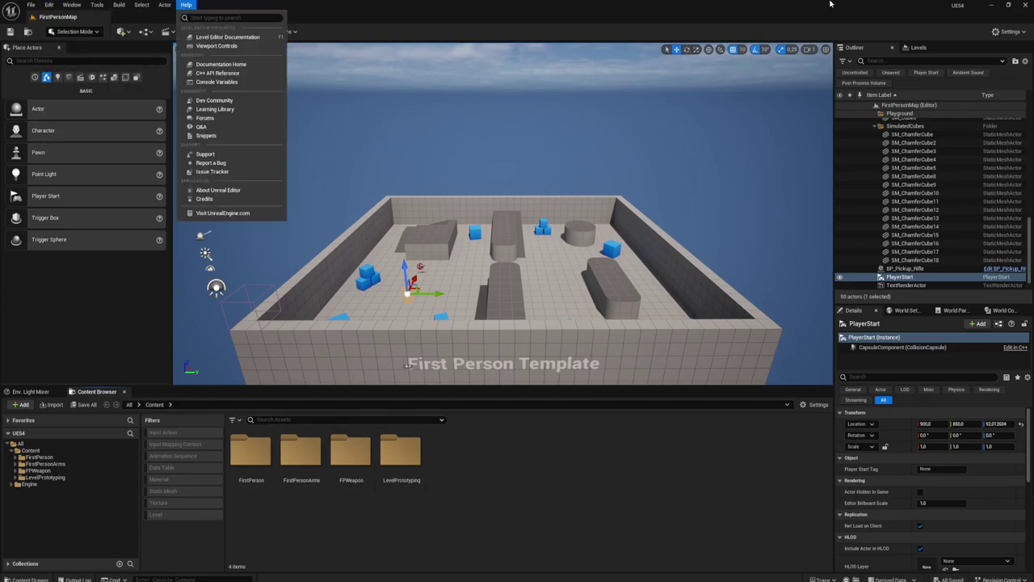
{"action": "mouse_move", "coordinate": [960, 5]}
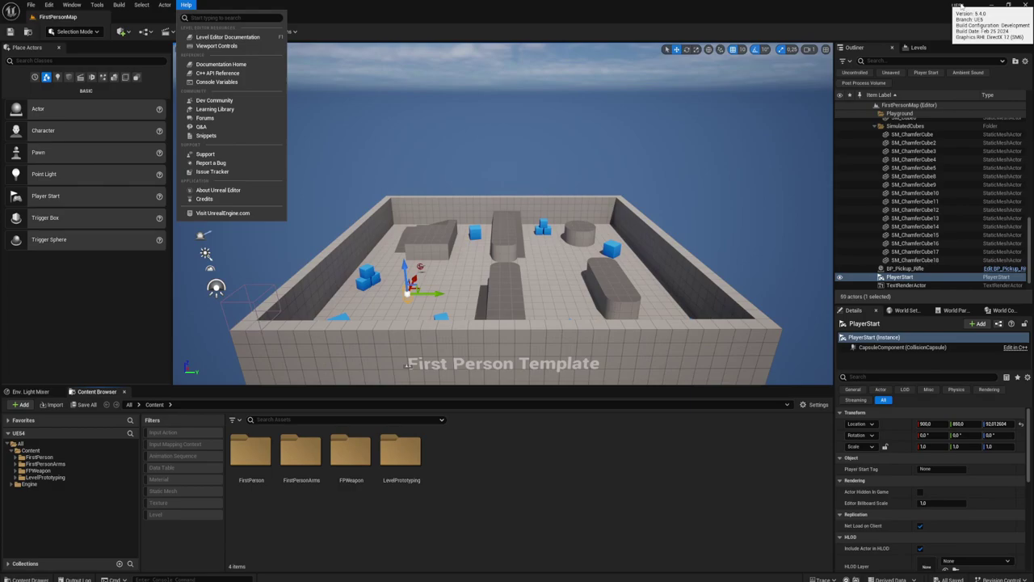
{"action": "left_click", "coordinate": [491, 465]}
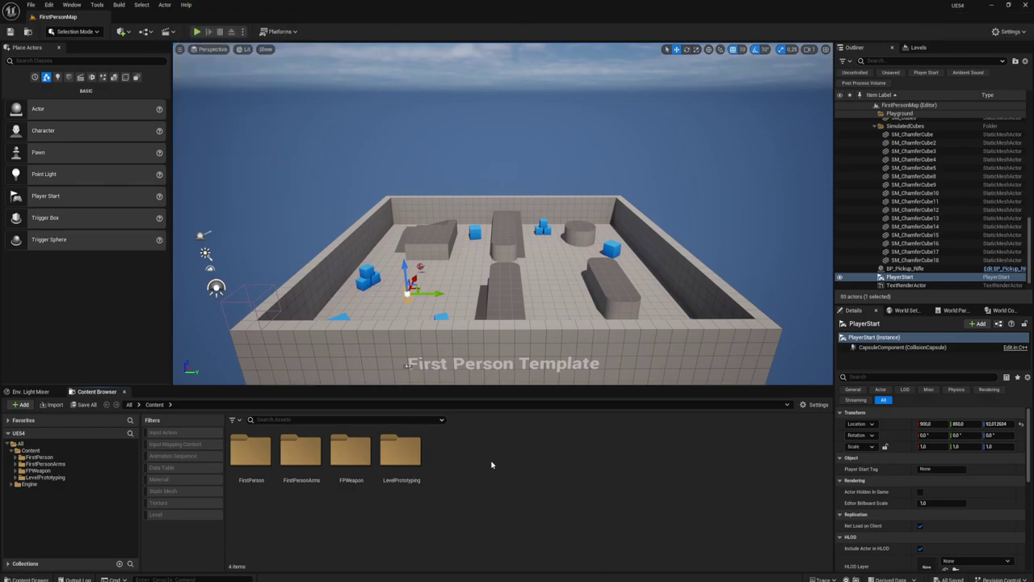
{"action": "right_click", "coordinate": [490, 467]}
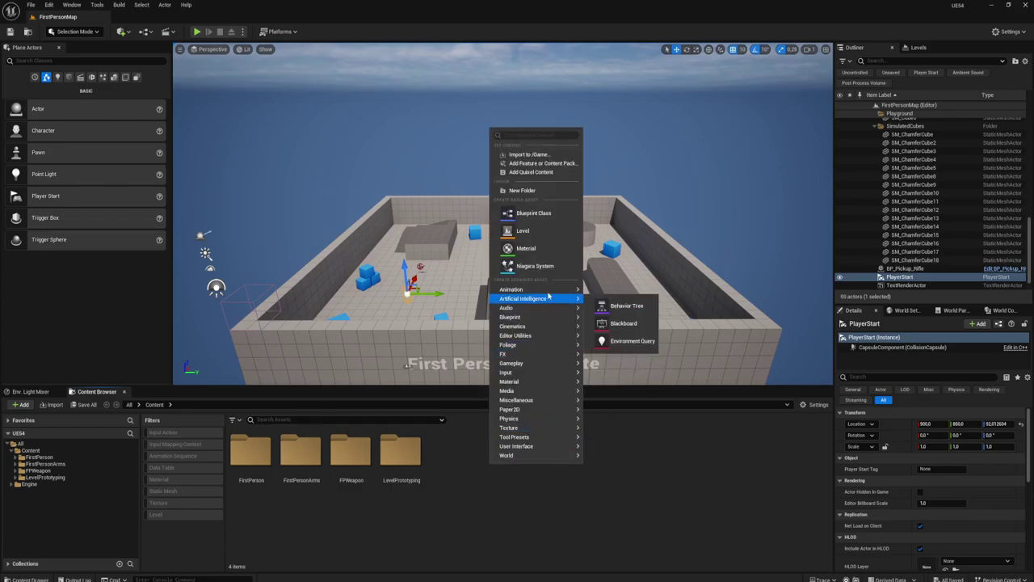
{"action": "mouse_move", "coordinate": [549, 290]}
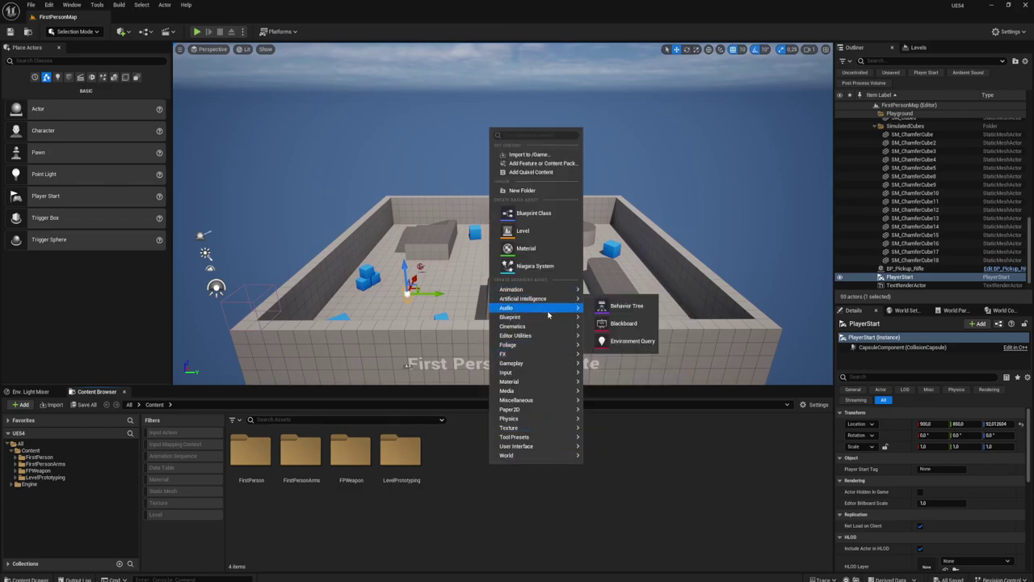
{"action": "mouse_move", "coordinate": [547, 315]}
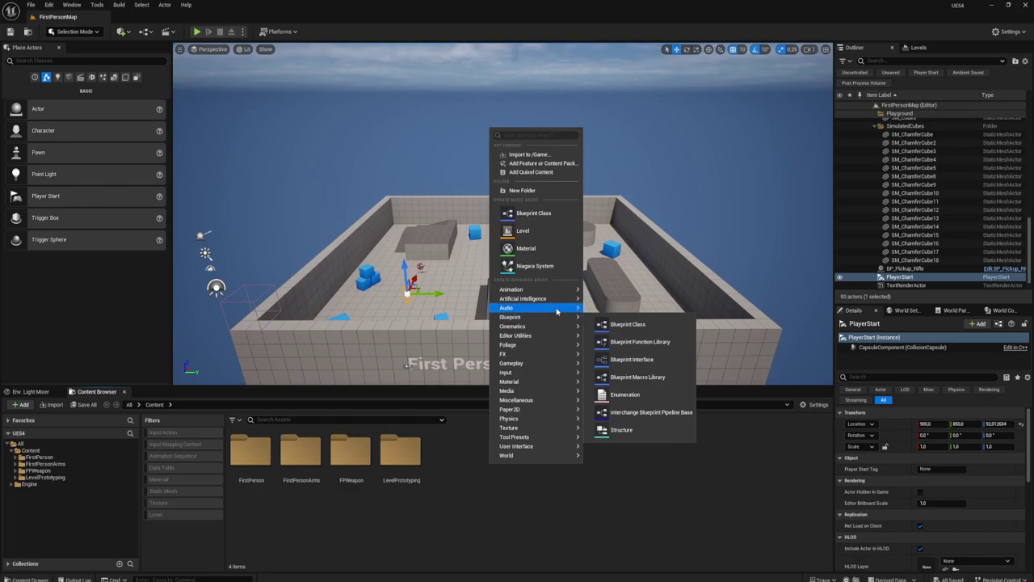
{"action": "mouse_move", "coordinate": [610, 470]}
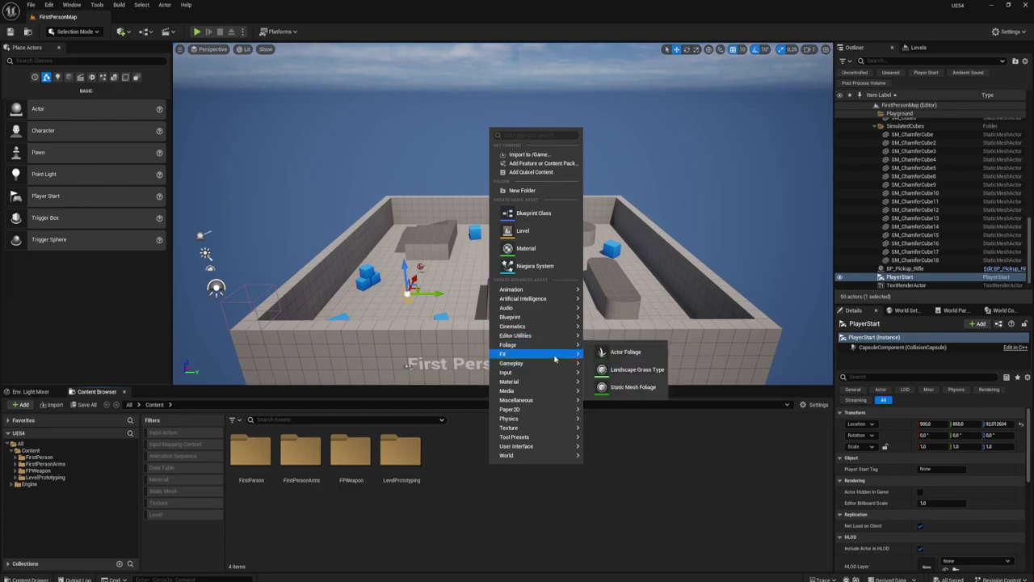
{"action": "mouse_move", "coordinate": [554, 366]}
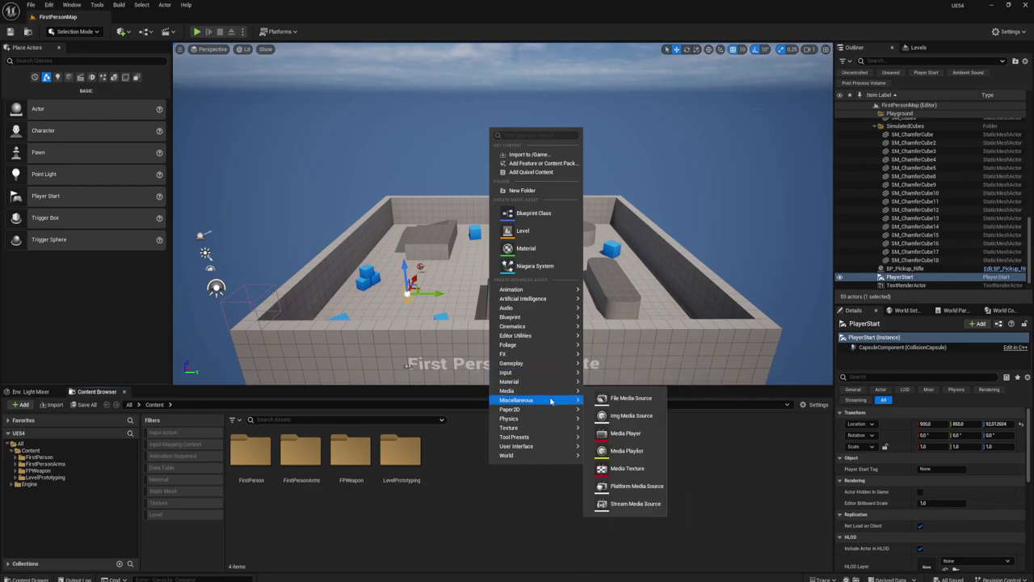
{"action": "mouse_move", "coordinate": [550, 400]}
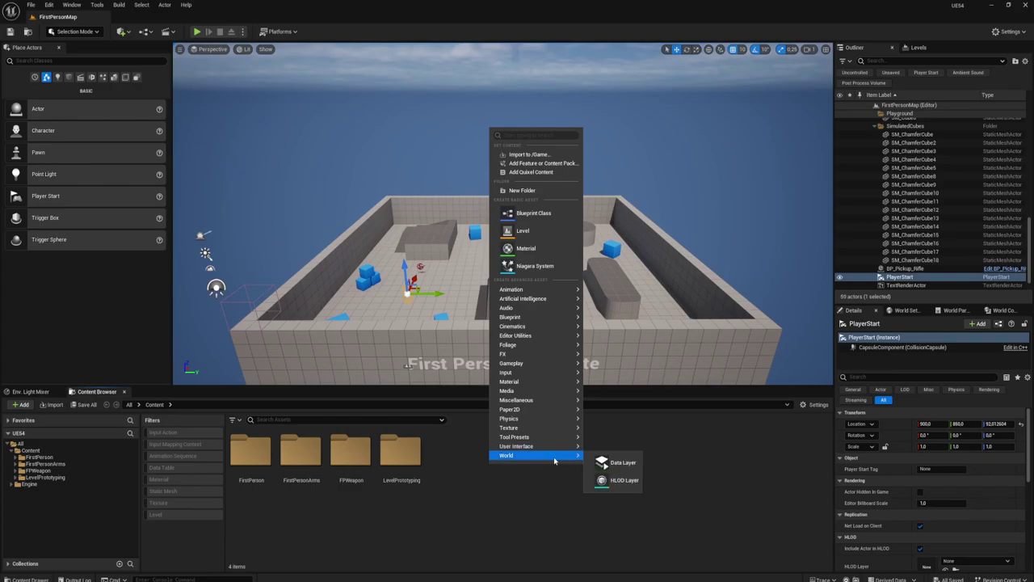
{"action": "left_click", "coordinate": [687, 443]}
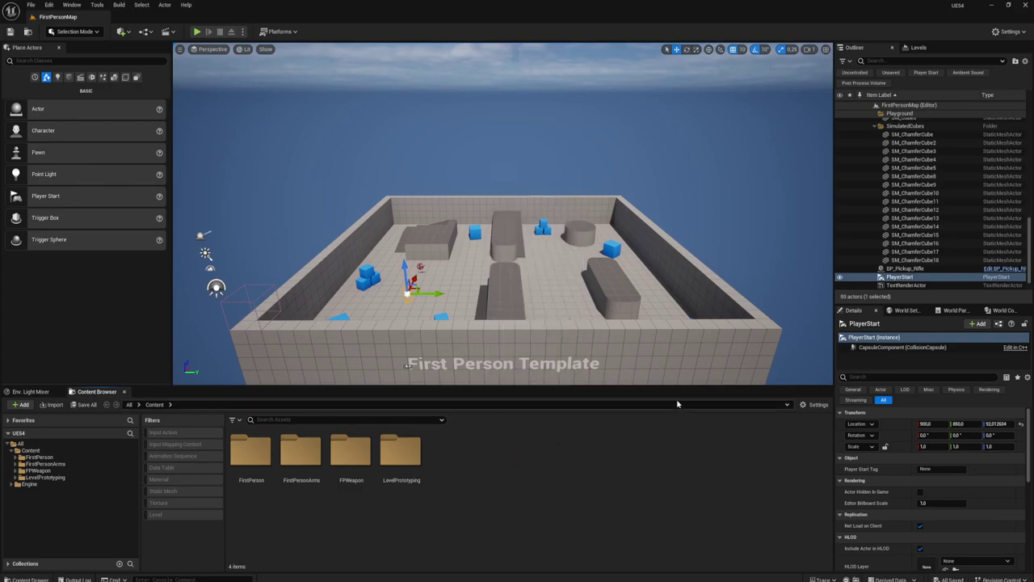